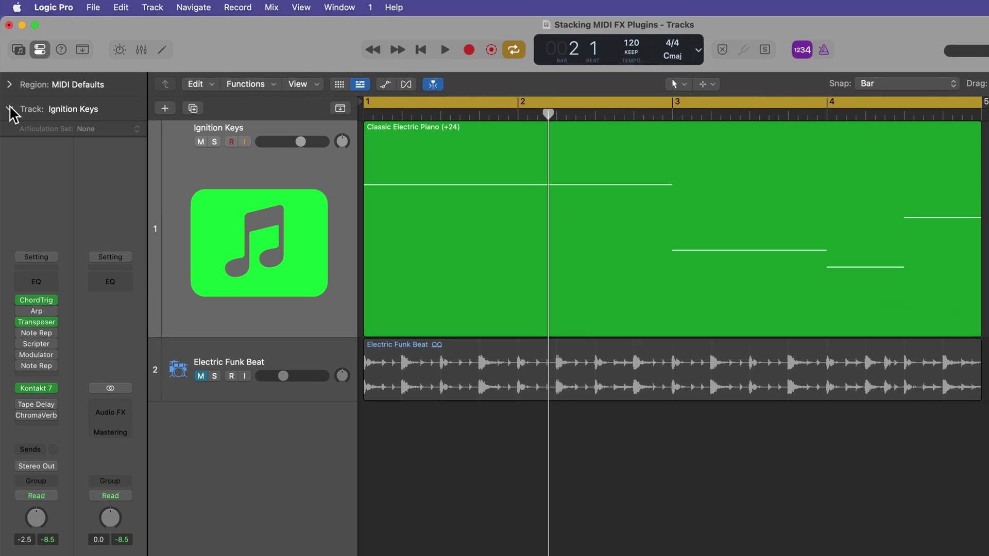
Keep the Ignition Keys track's internal MIDI input set to Off.
{"action": "left_click", "coordinate": [8, 87]}
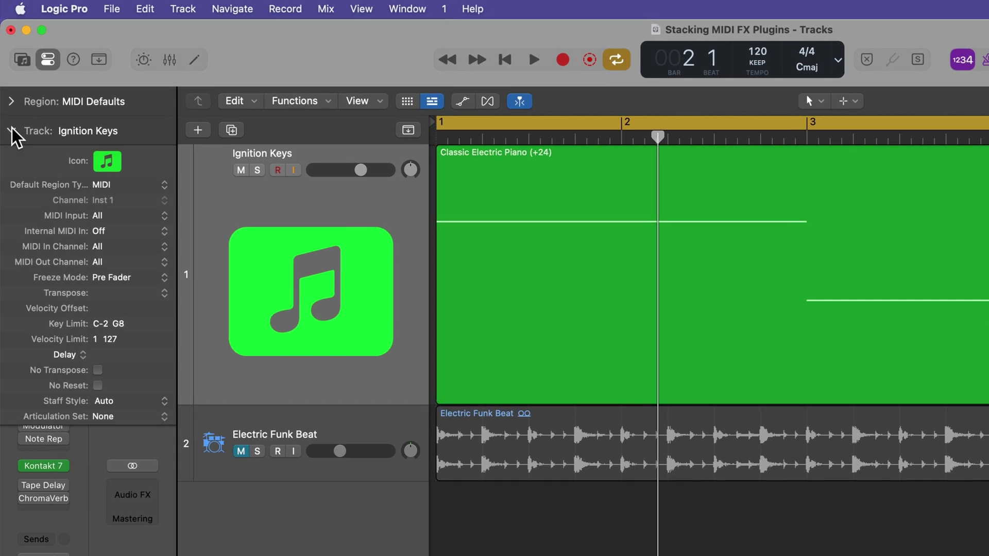
{"action": "left_click", "coordinate": [125, 231]}
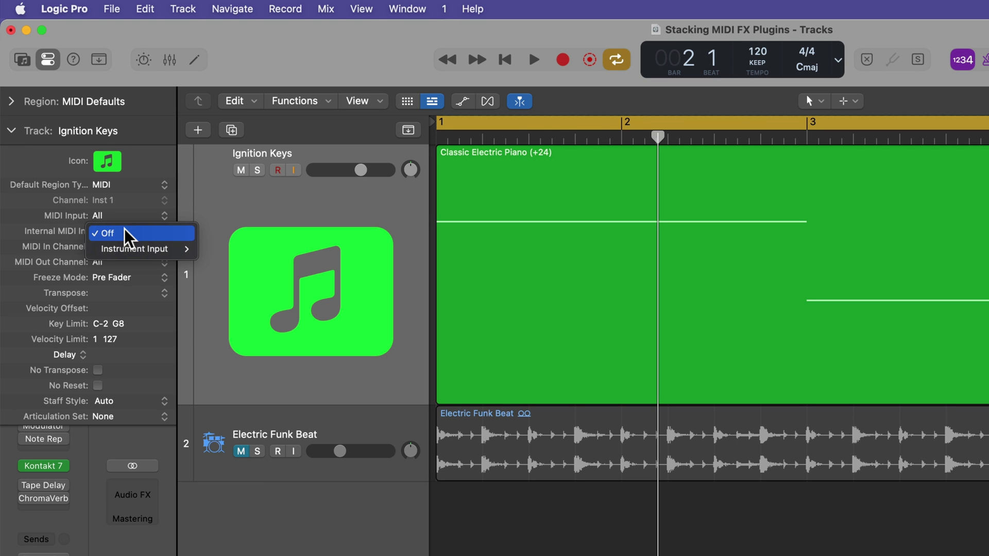
{"action": "left_click", "coordinate": [125, 232]}
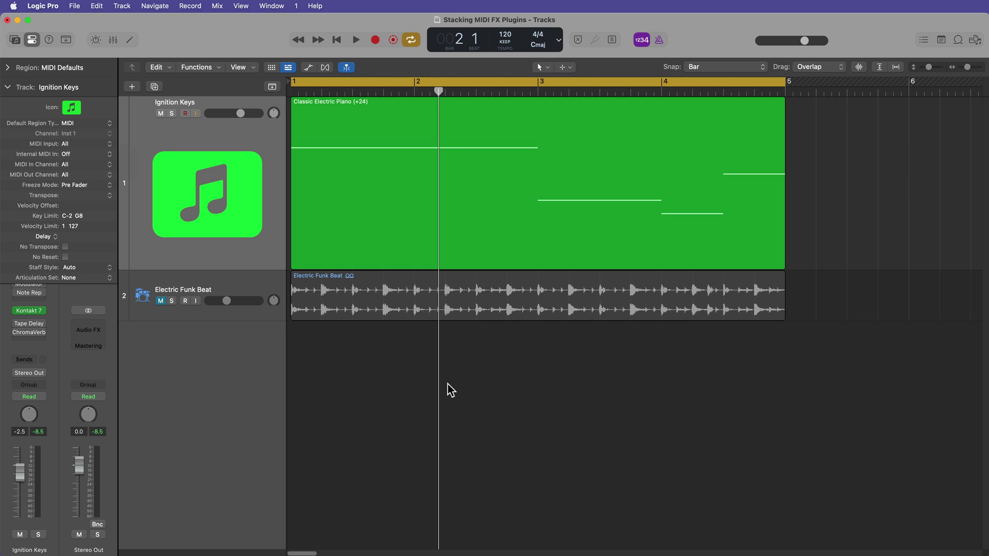
Select and deselect the Classic Electric Piano region, hide track settings, and rewind to the start.
{"action": "left_click", "coordinate": [452, 254]}
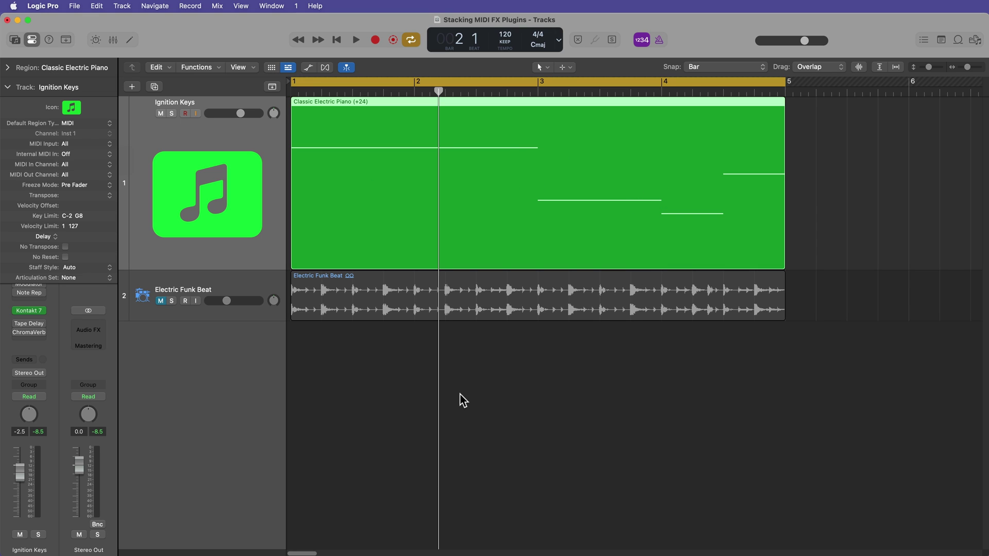
{"action": "left_click", "coordinate": [573, 419]}
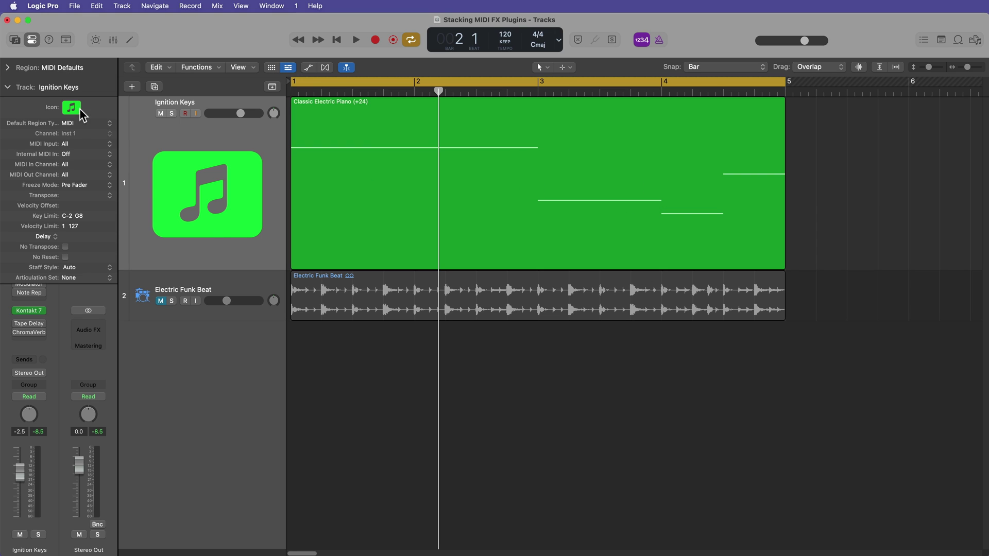
{"action": "left_click", "coordinate": [7, 87]}
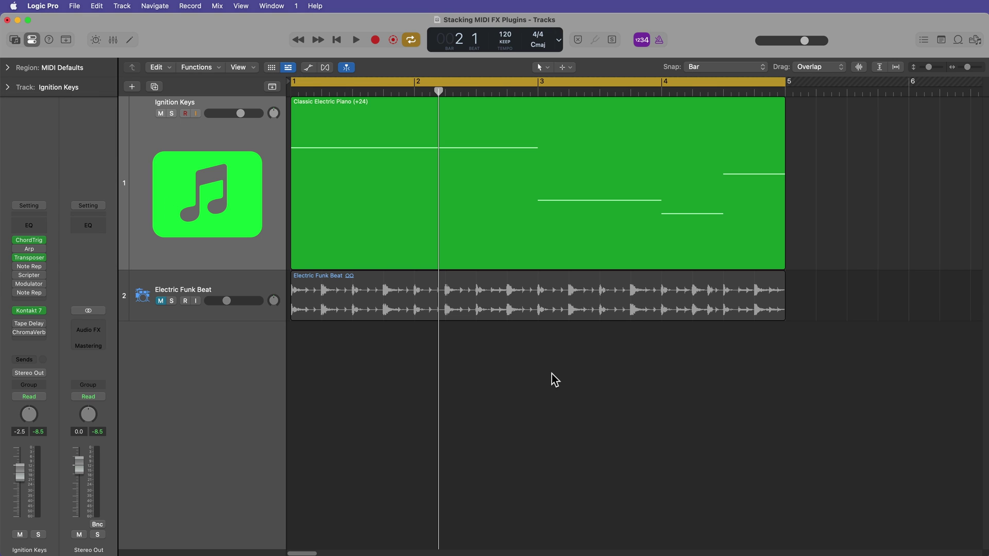
{"action": "key", "text": "Return"}
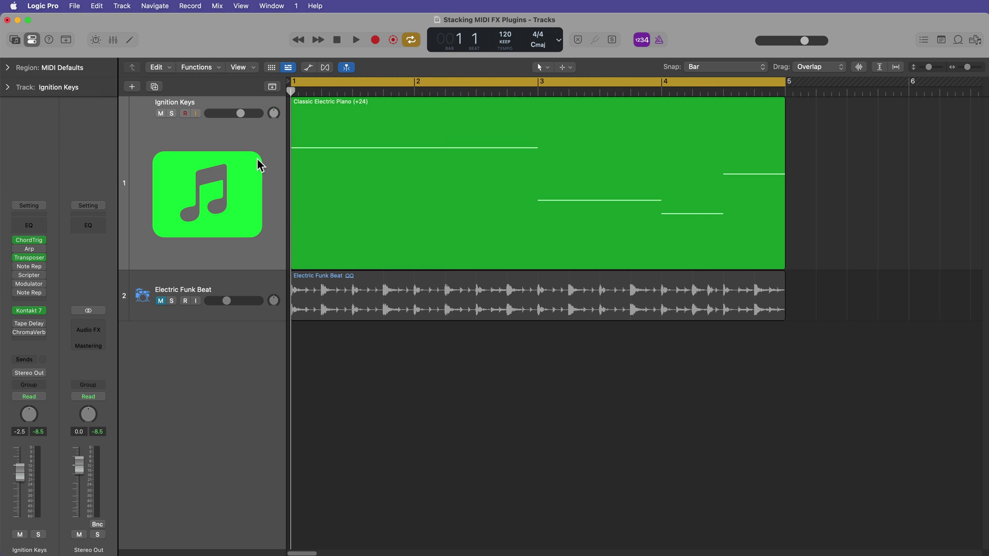
Inspect the Chord Trigger and Transposer MIDI effects, then audition the part.
{"action": "left_click", "coordinate": [28, 240]}
{"action": "left_click", "coordinate": [28, 240]}
{"action": "left_click", "coordinate": [25, 258]}
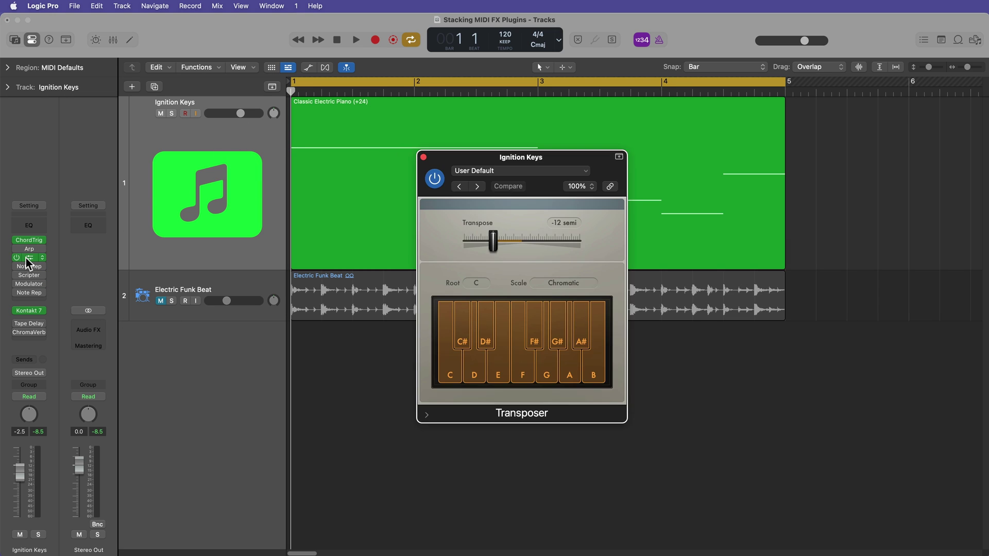
{"action": "left_click", "coordinate": [26, 258]}
{"action": "key", "text": "space"}
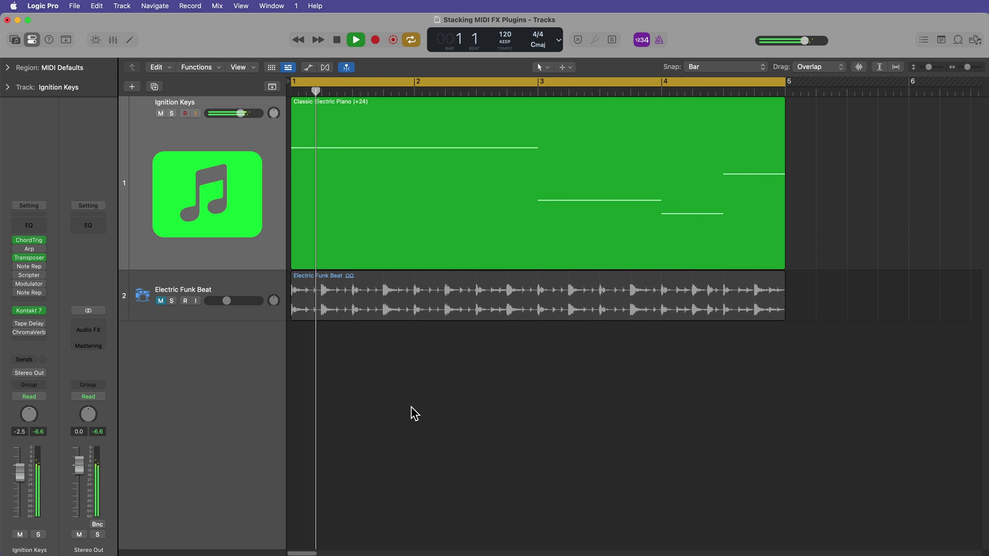
{"action": "key", "text": "space"}
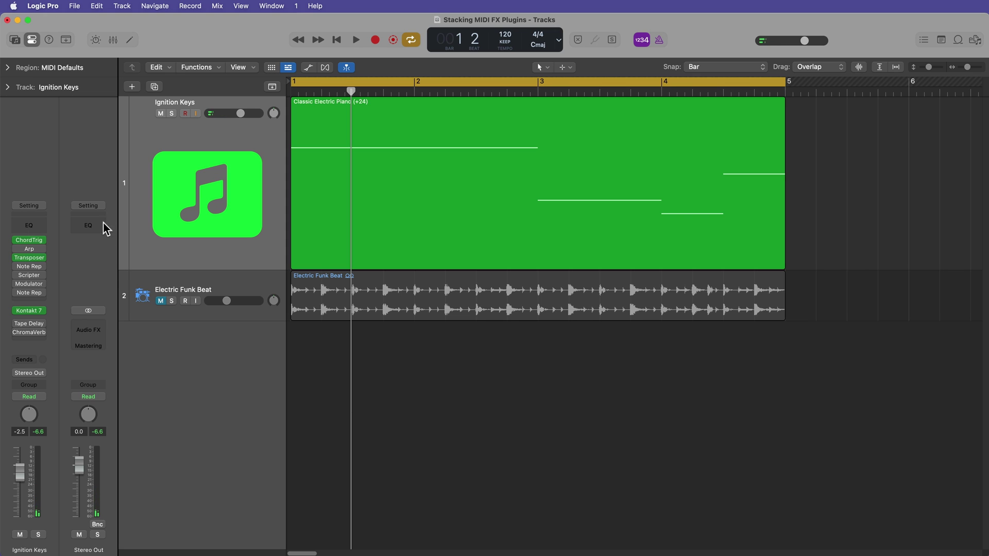
Add a software instrument track loaded with the Piano > Concert Grand sound.
{"action": "double_click", "coordinate": [263, 376]}
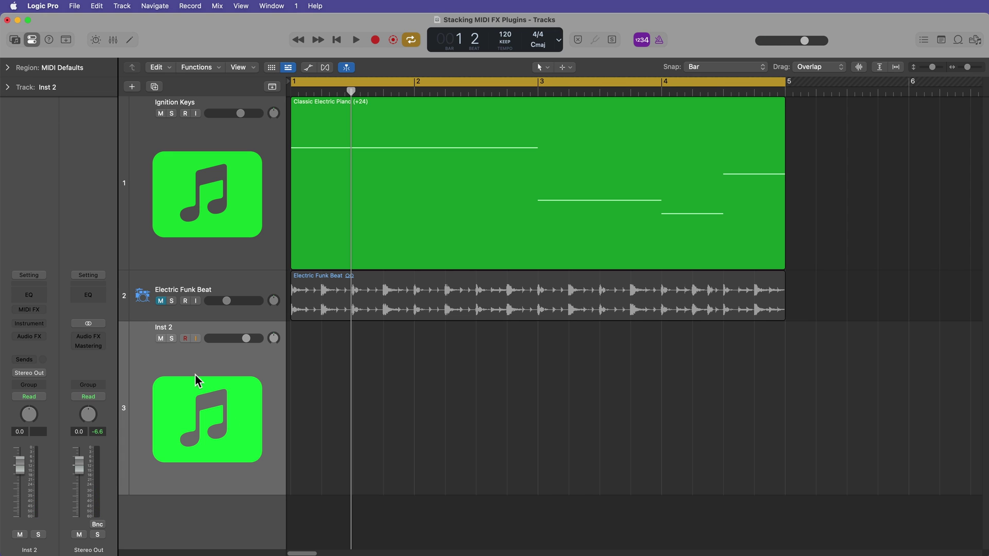
{"action": "left_click", "coordinate": [15, 39]}
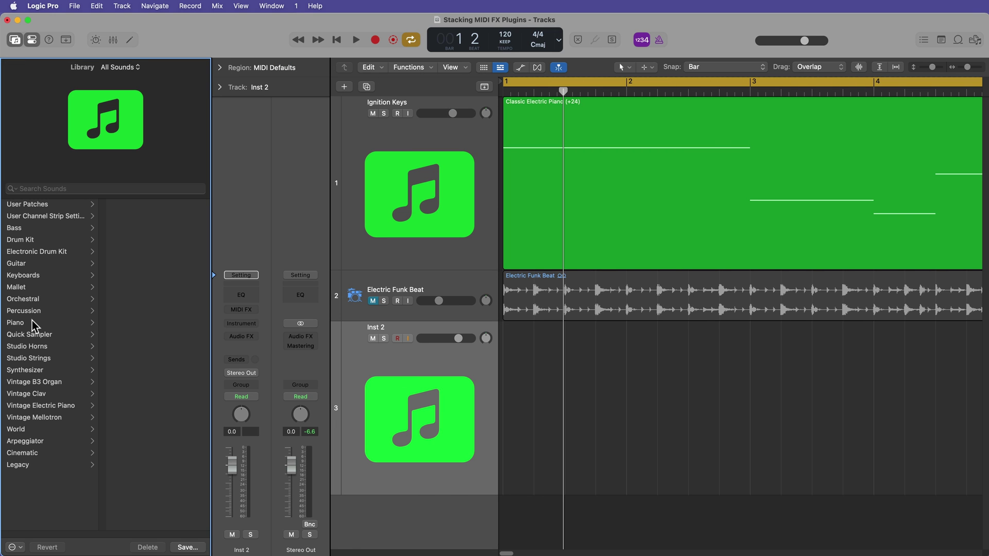
{"action": "left_click", "coordinate": [31, 323]}
{"action": "left_click", "coordinate": [144, 216]}
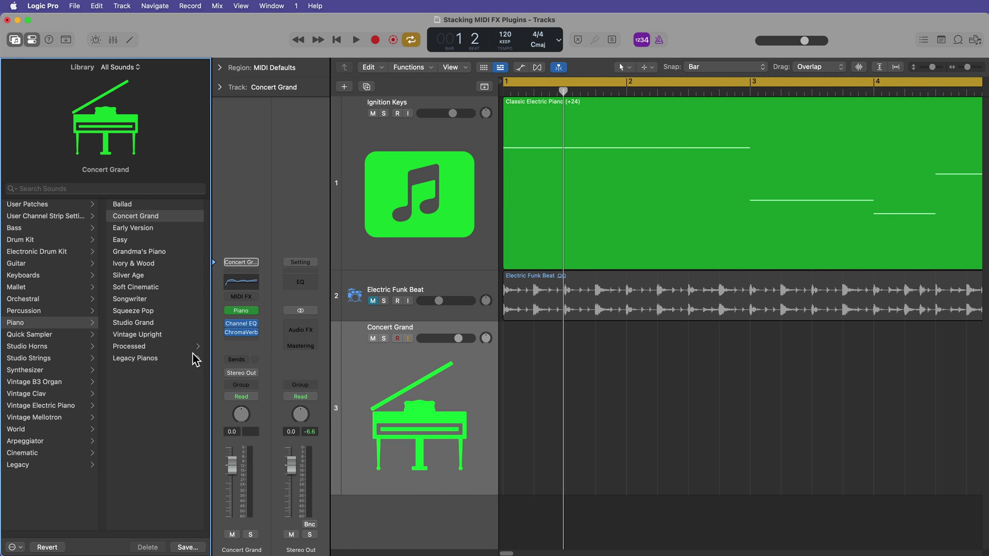
{"action": "left_click", "coordinate": [14, 39]}
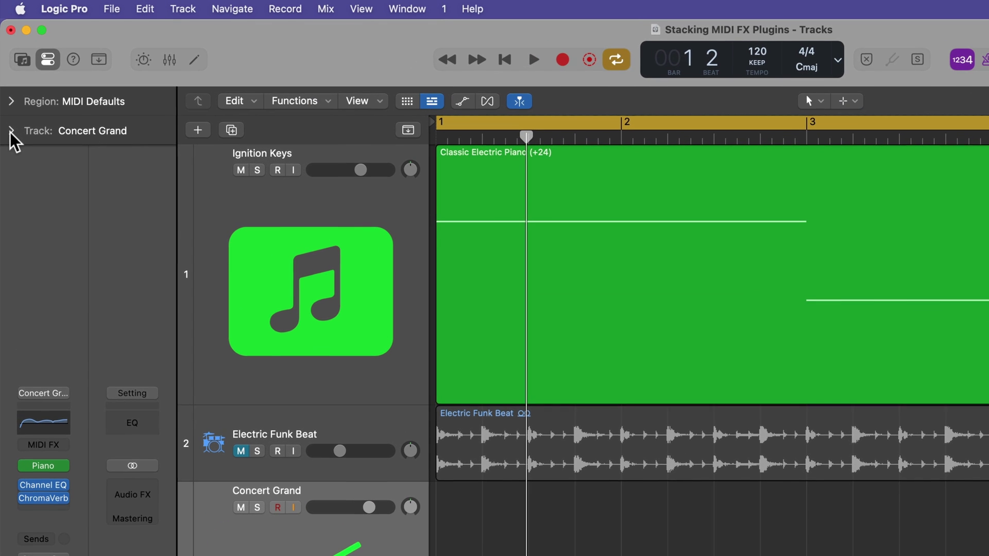
Set Concert Grand's Internal MIDI In to Instrument Input > 1 Ignition Keys - Kontakt 7.
{"action": "left_click", "coordinate": [7, 88]}
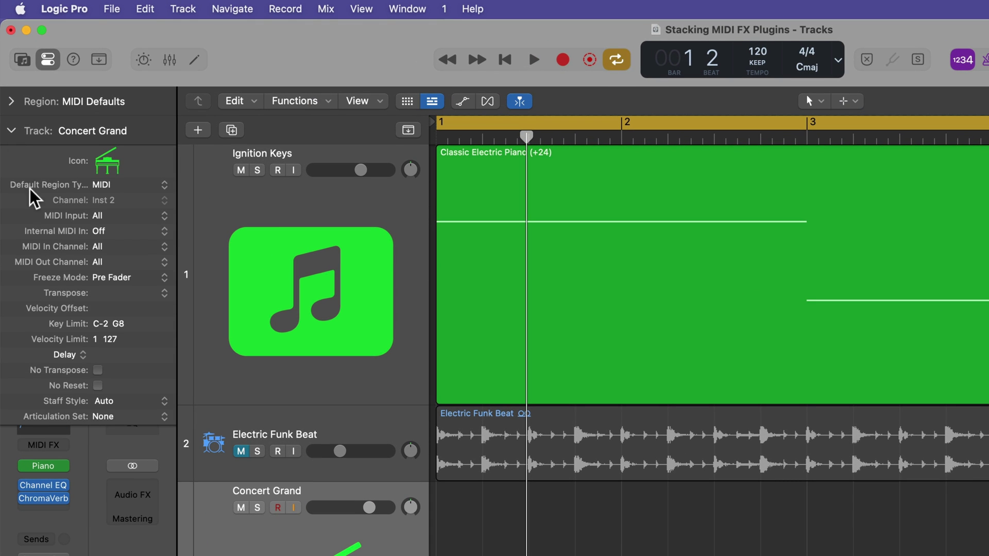
{"action": "left_click", "coordinate": [118, 232]}
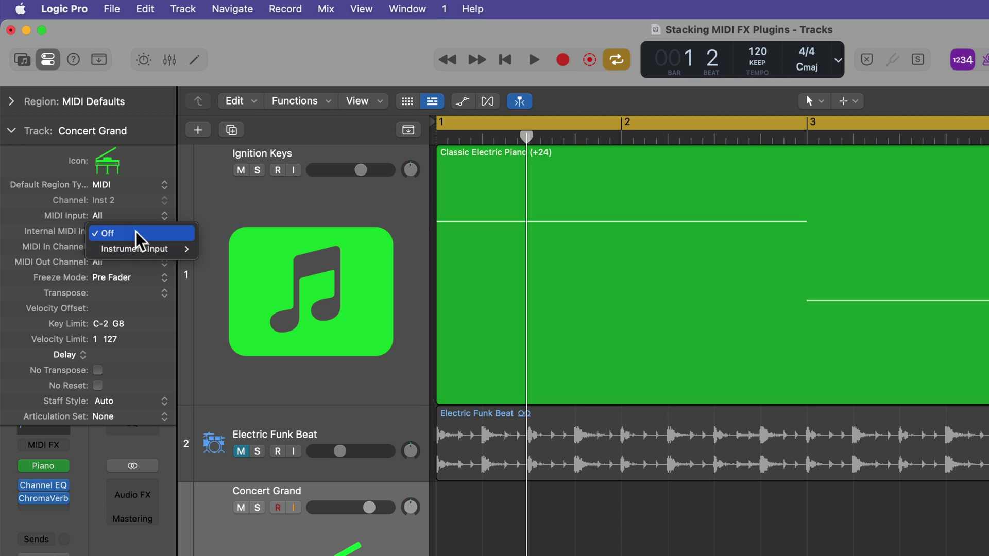
{"action": "mouse_move", "coordinate": [143, 248]}
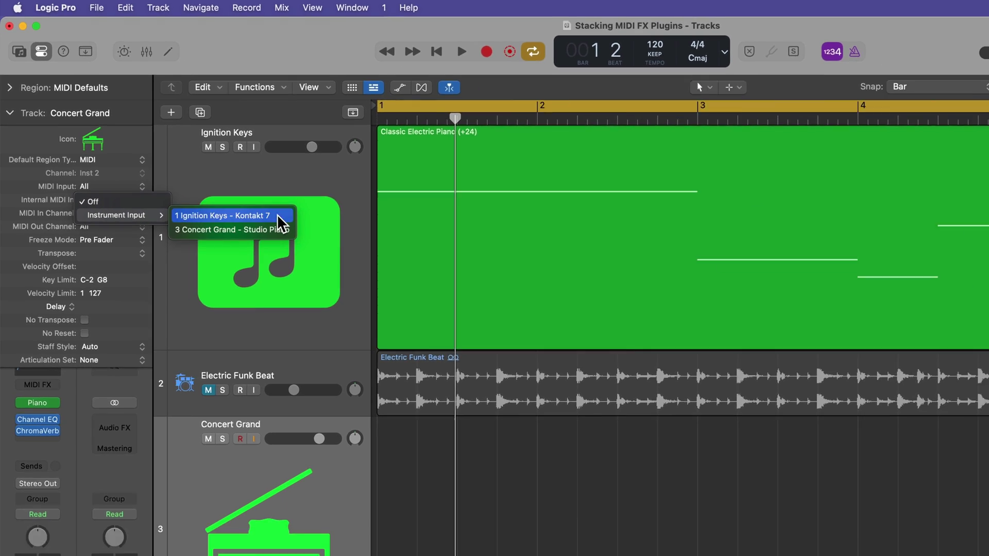
{"action": "left_click", "coordinate": [323, 252]}
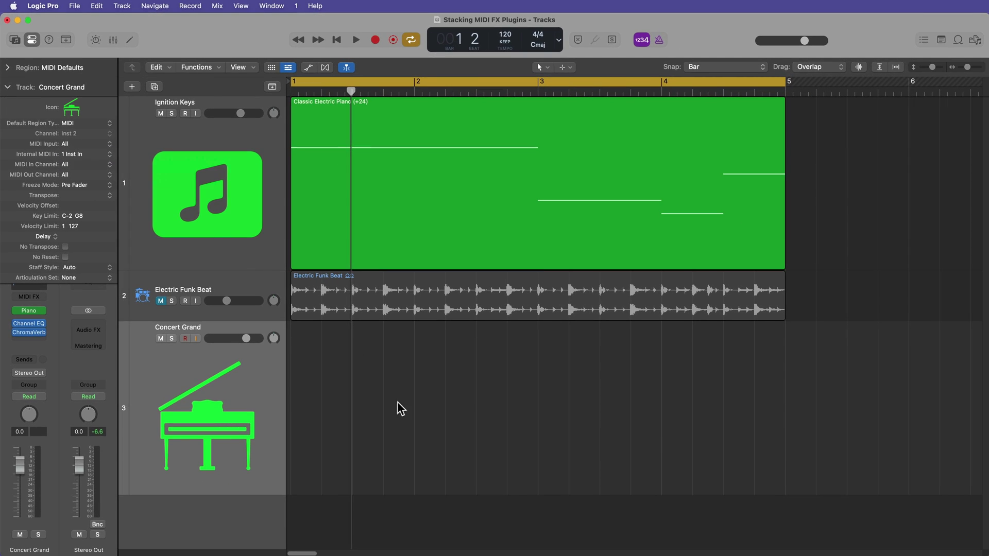
{"action": "left_click", "coordinate": [261, 157]}
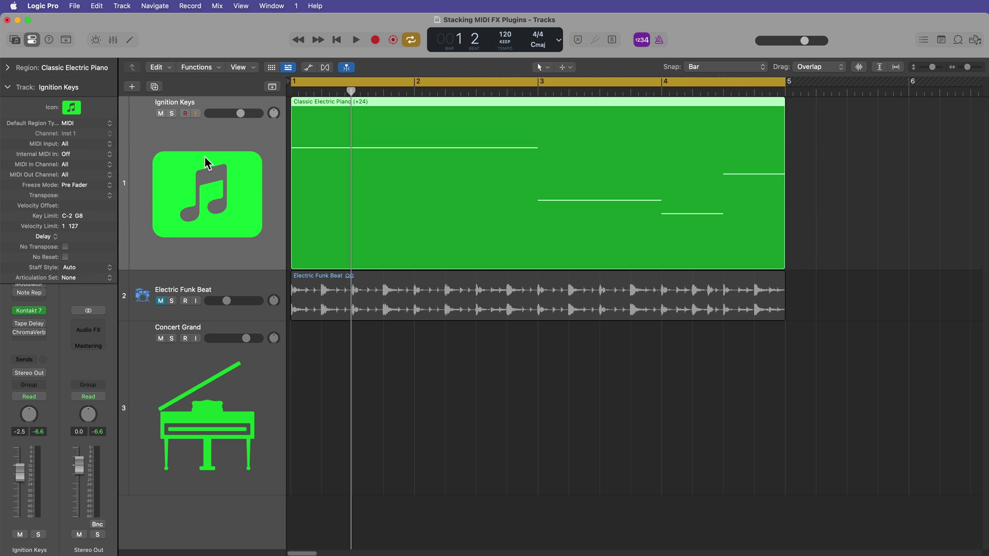
{"action": "left_click", "coordinate": [217, 412]}
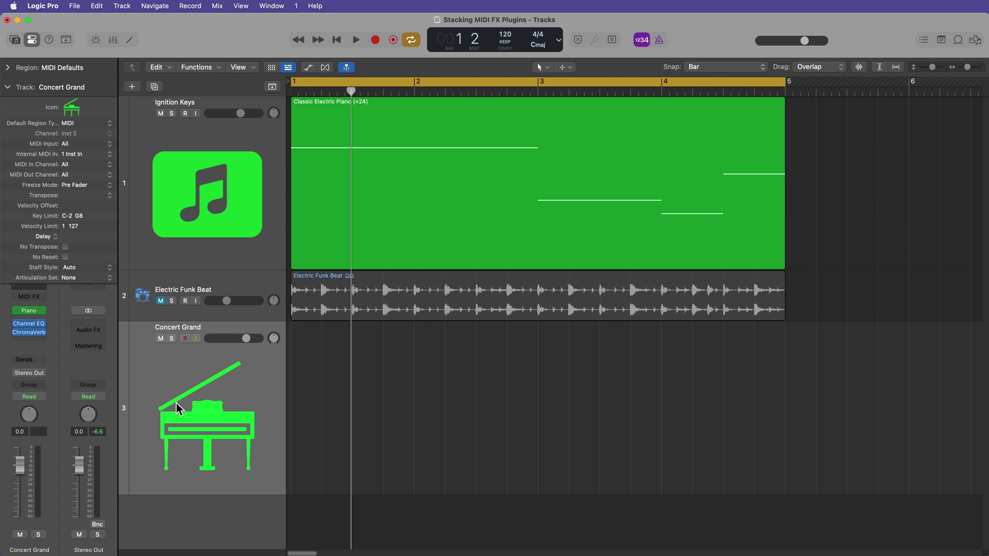
While playing from the start, lower Ignition Keys to -16.8 dB and raise Concert Grand to 2.4 dB.
{"action": "key", "text": "Return"}
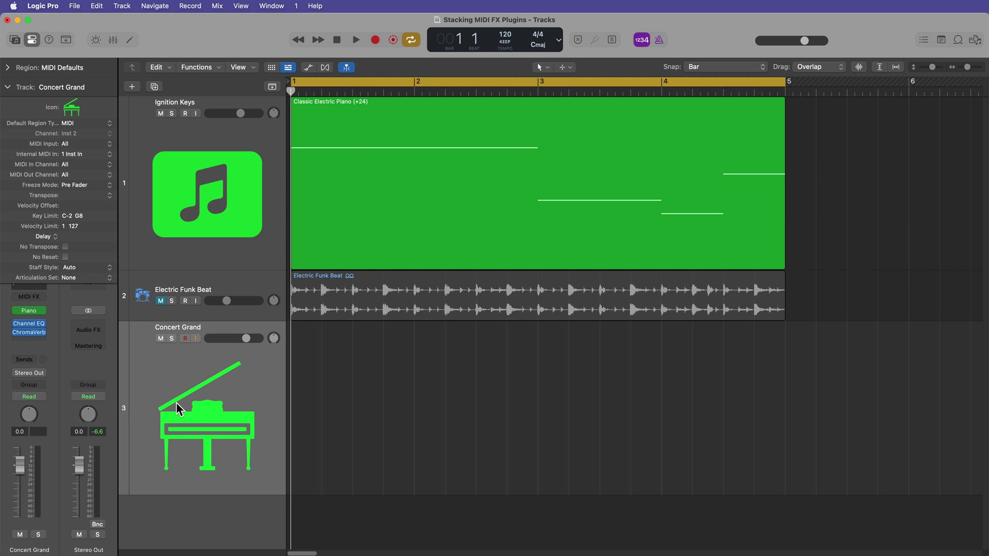
{"action": "key", "text": "space"}
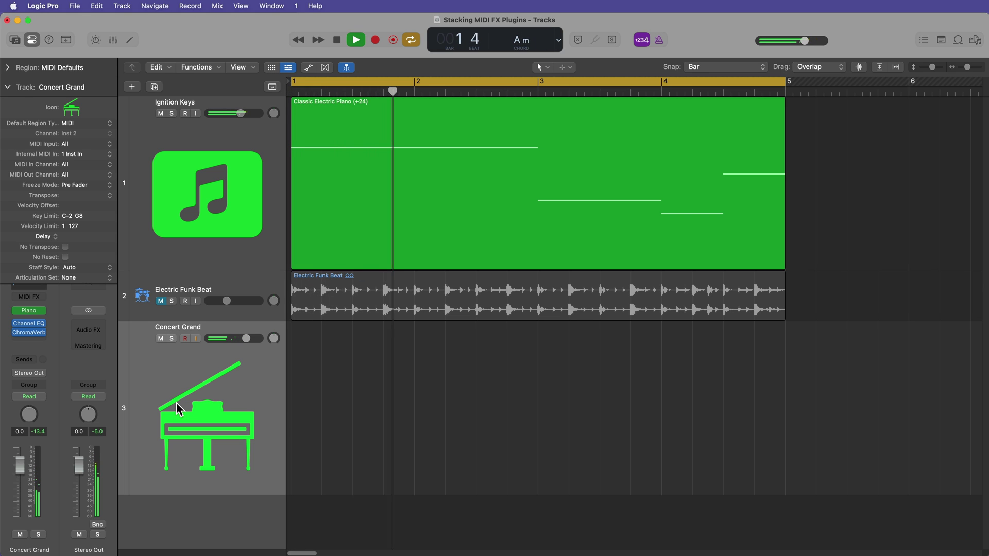
{"action": "left_click_drag", "start_coordinate": [240, 113], "coordinate": [220, 113]}
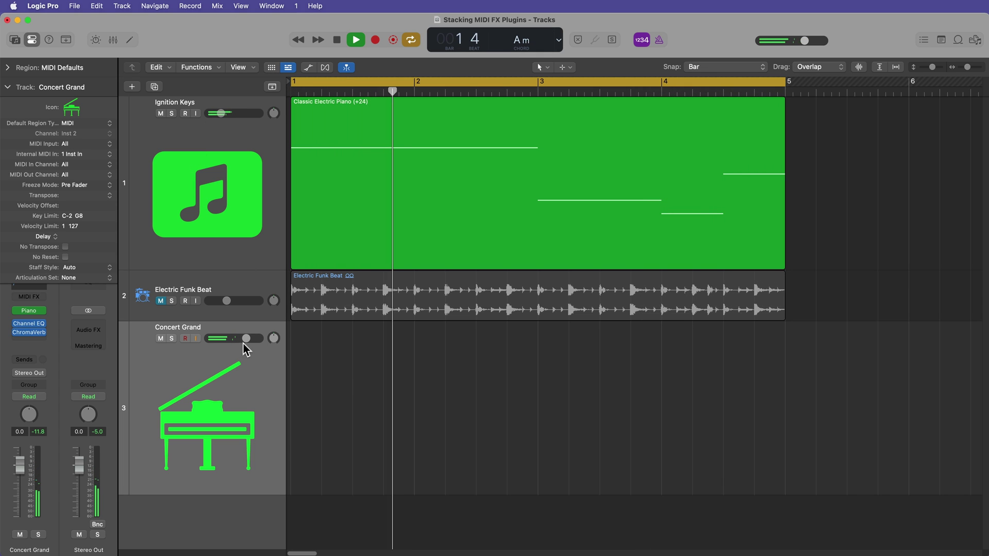
{"action": "left_click_drag", "start_coordinate": [245, 339], "coordinate": [250, 340]}
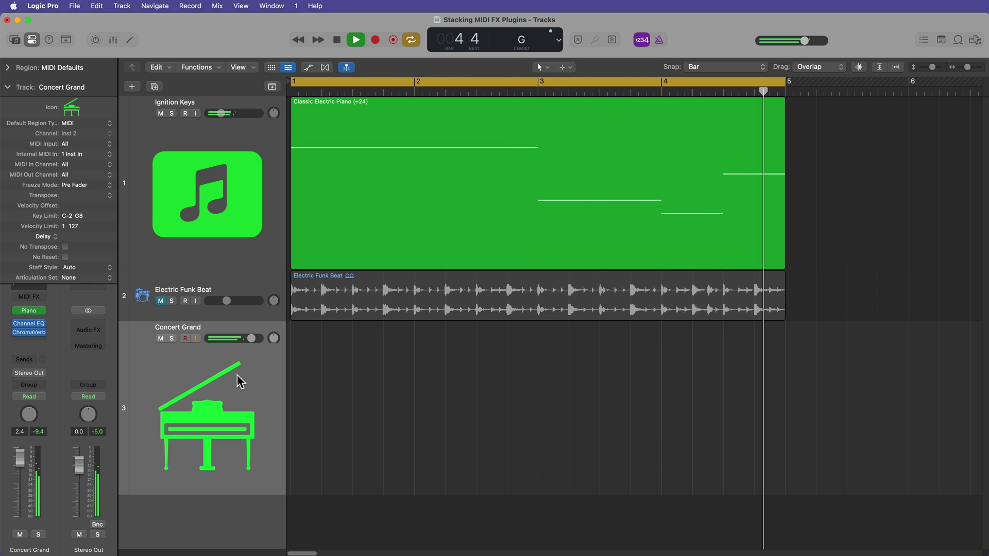
{"action": "key", "text": "space"}
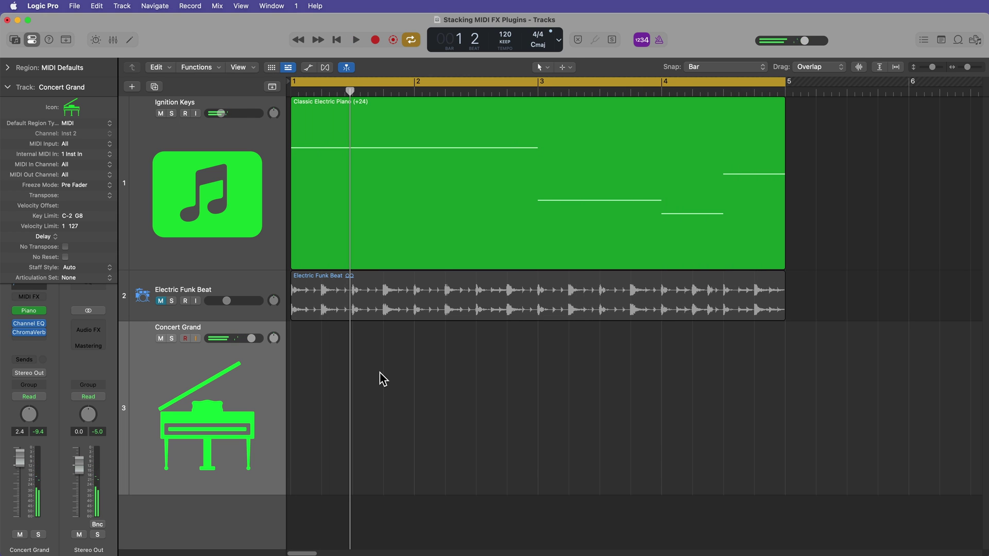
{"action": "left_click", "coordinate": [179, 187]}
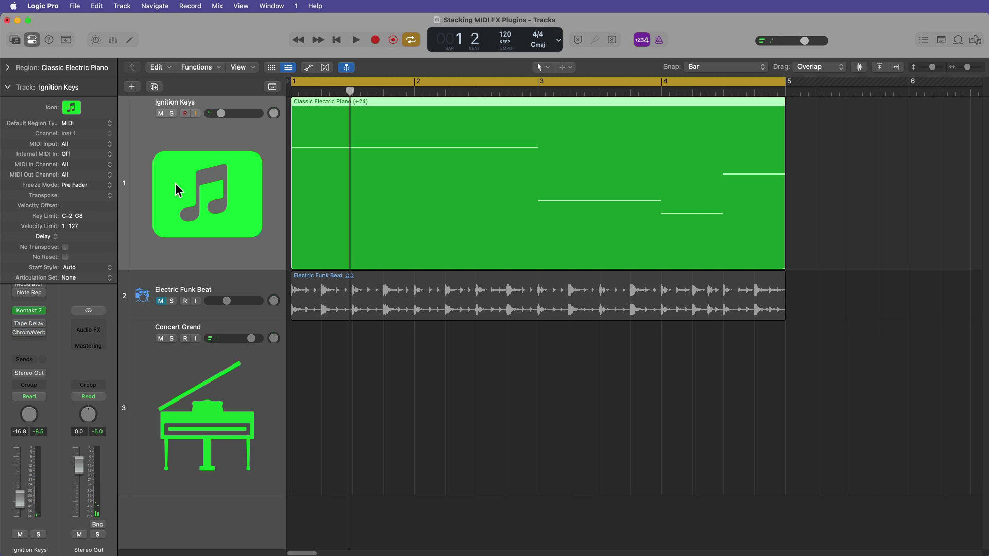
Select Concert Grand, collapse its track settings, and select the Classic Electric Piano region.
{"action": "left_click", "coordinate": [239, 378]}
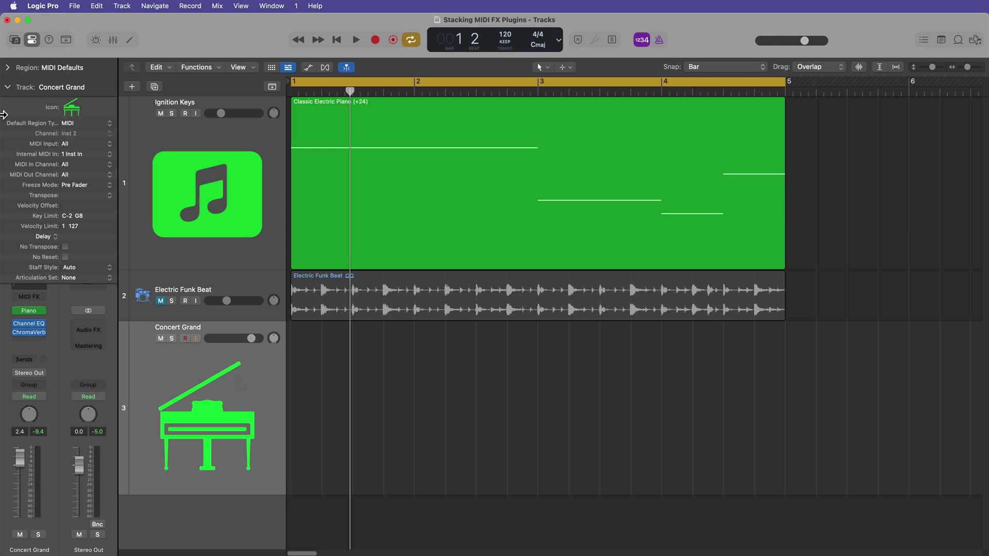
{"action": "left_click", "coordinate": [7, 87]}
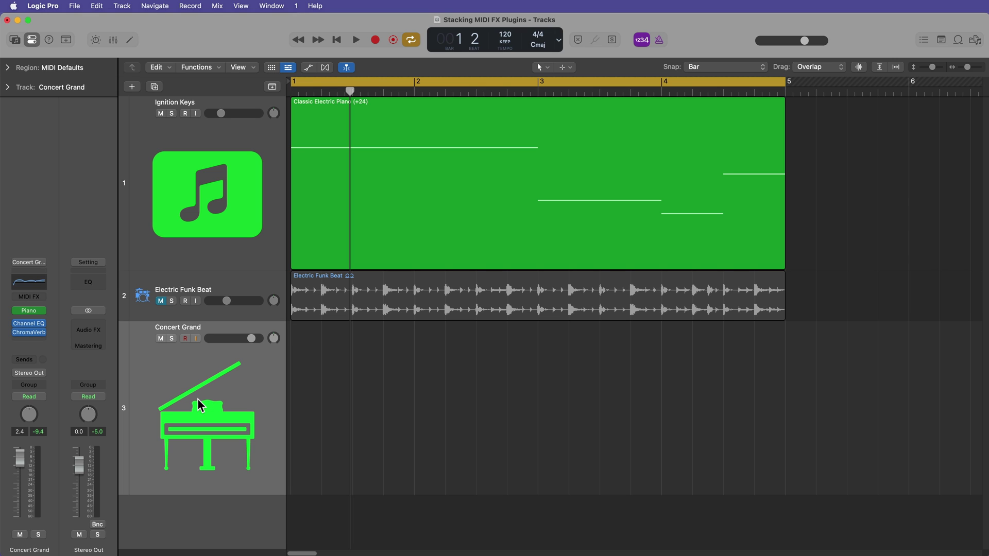
{"action": "left_click", "coordinate": [392, 109]}
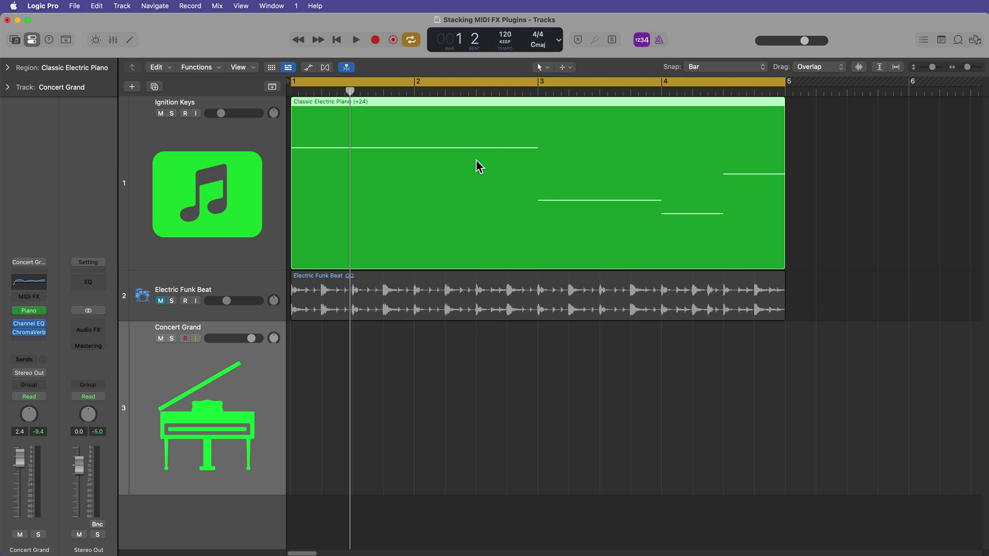
Select Ignition Keys, deselect the region, rewind to bar 1, and bring up the Note Repeater slot's plug-in list.
{"action": "left_click", "coordinate": [187, 217]}
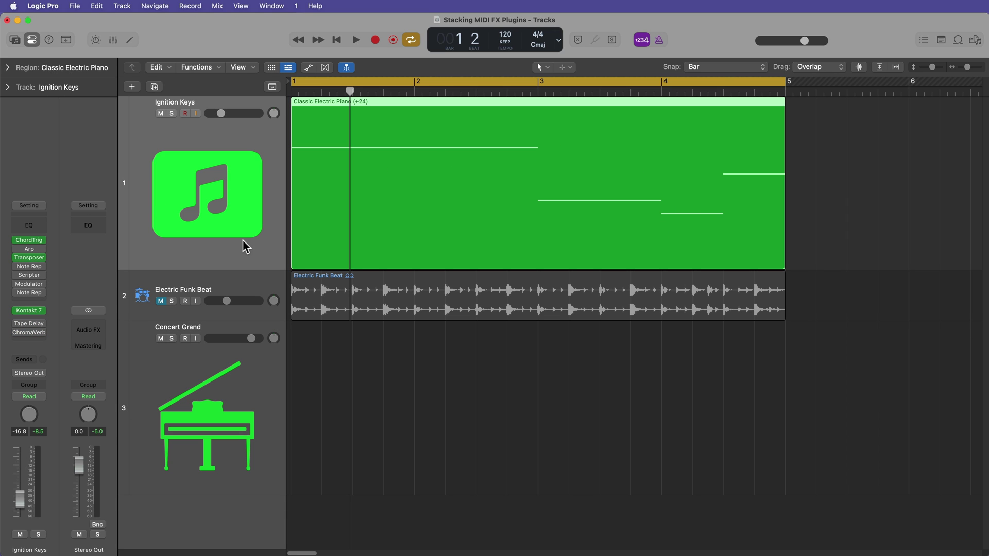
{"action": "left_click", "coordinate": [419, 426]}
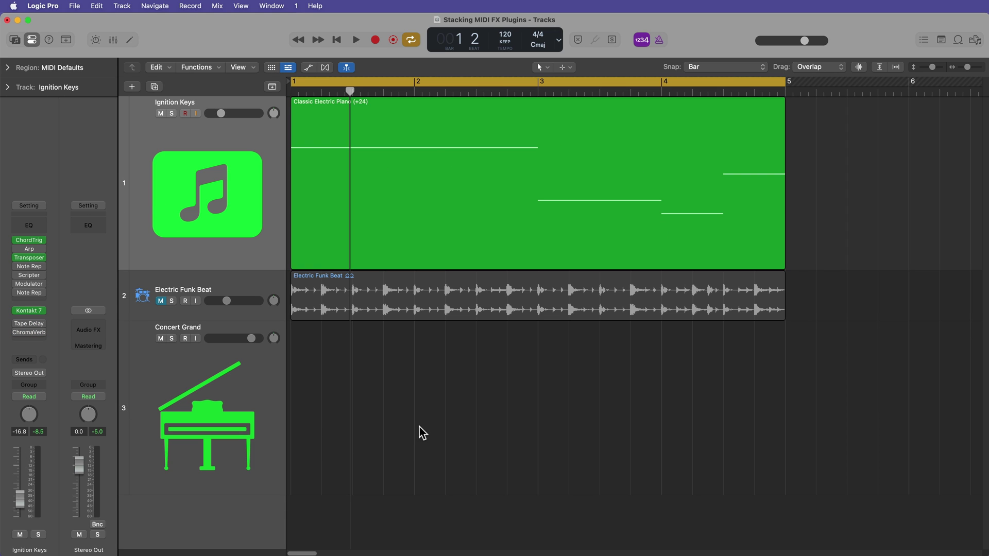
{"action": "key", "text": "Return"}
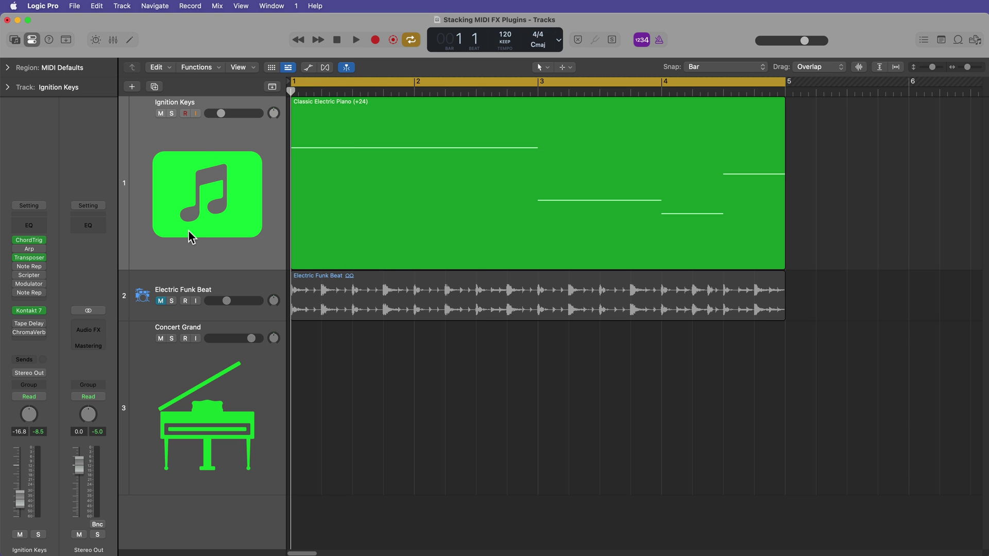
{"action": "left_click", "coordinate": [37, 292]}
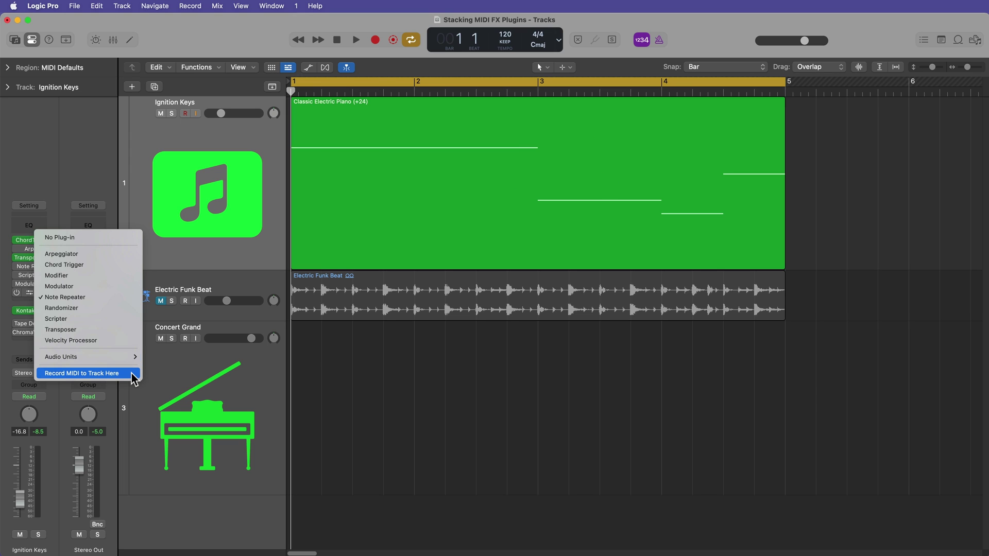
Dismiss the MIDI FX plug-in list, leaving the Note Repeater unchanged.
{"action": "left_click", "coordinate": [361, 405]}
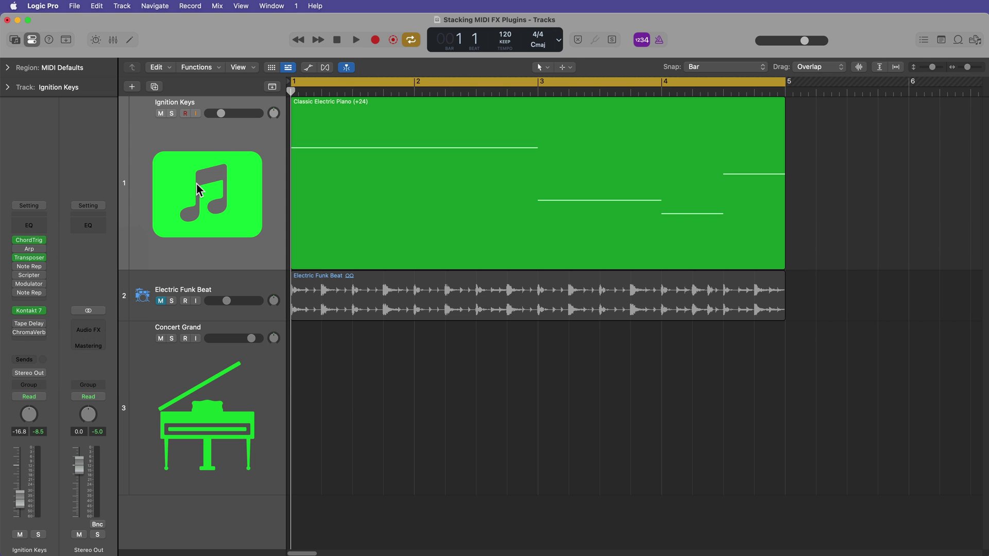
{"action": "mouse_move", "coordinate": [31, 245]}
Mute Concert Grand and confirm its internal MIDI input stays on 1 Ignition Keys - Kontakt 7.
{"action": "left_click", "coordinate": [162, 367]}
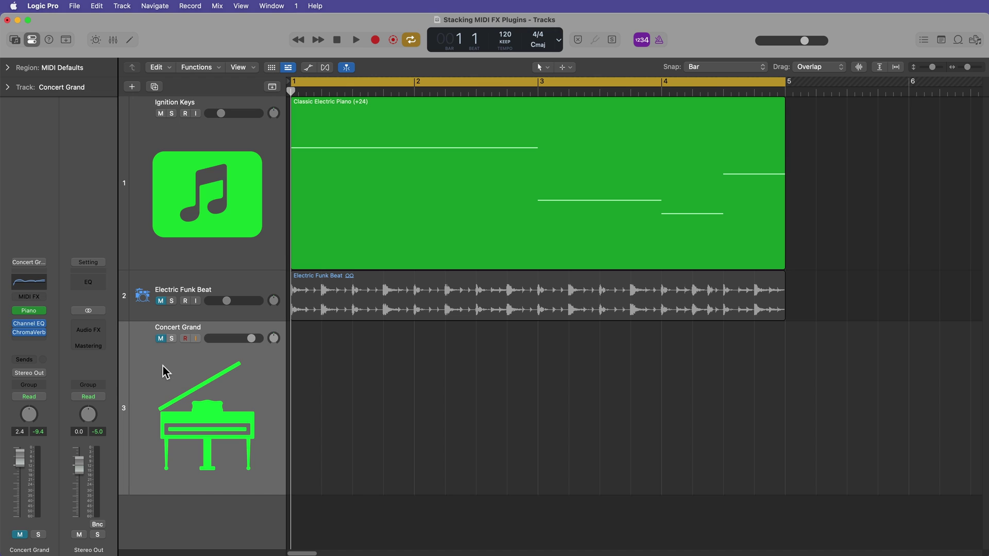
{"action": "left_click", "coordinate": [7, 88]}
{"action": "left_click", "coordinate": [88, 155]}
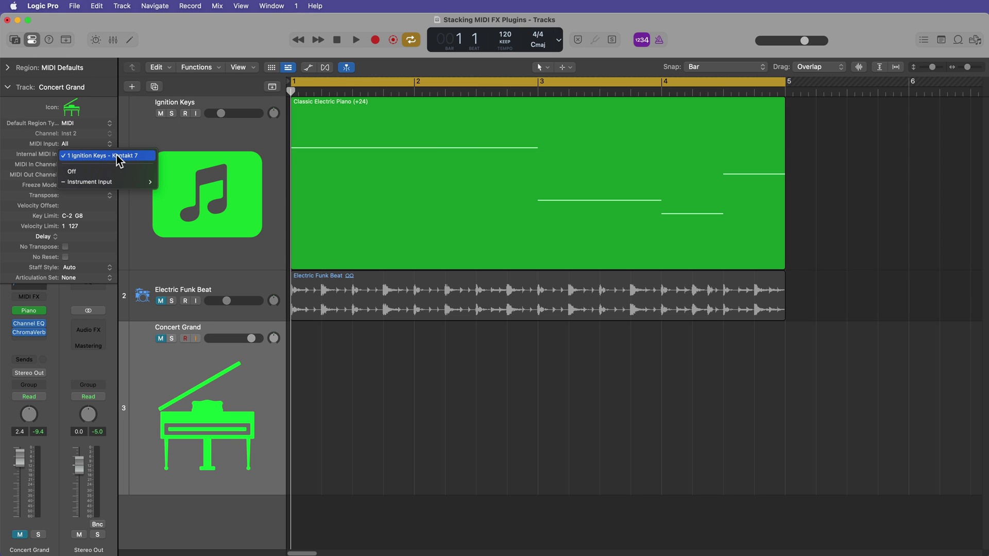
{"action": "left_click", "coordinate": [117, 156]}
{"action": "left_click", "coordinate": [7, 87]}
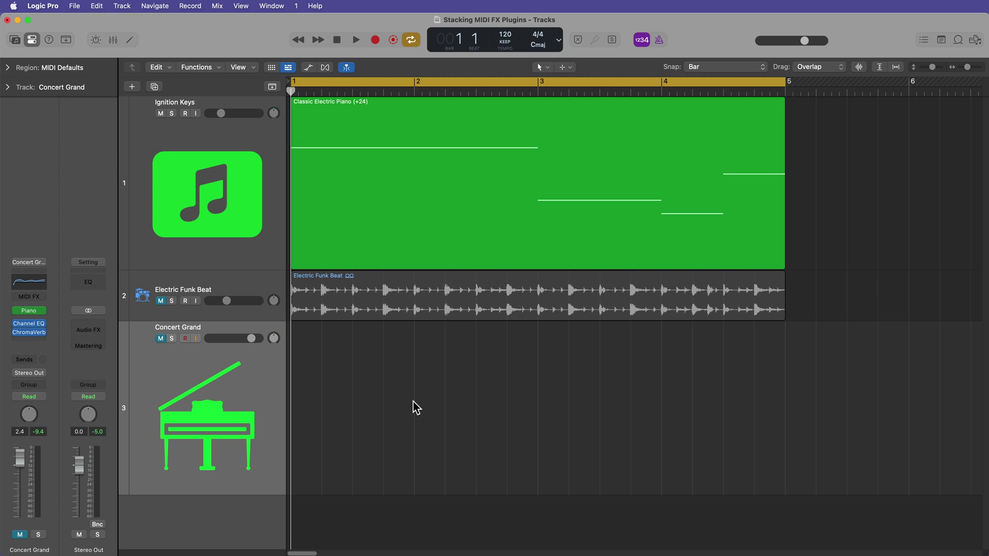
Select Ignition Keys, then Concert Grand, and select then deselect the Classic Electric Piano region.
{"action": "left_click", "coordinate": [246, 218]}
{"action": "left_click", "coordinate": [251, 399]}
{"action": "left_click", "coordinate": [344, 180]}
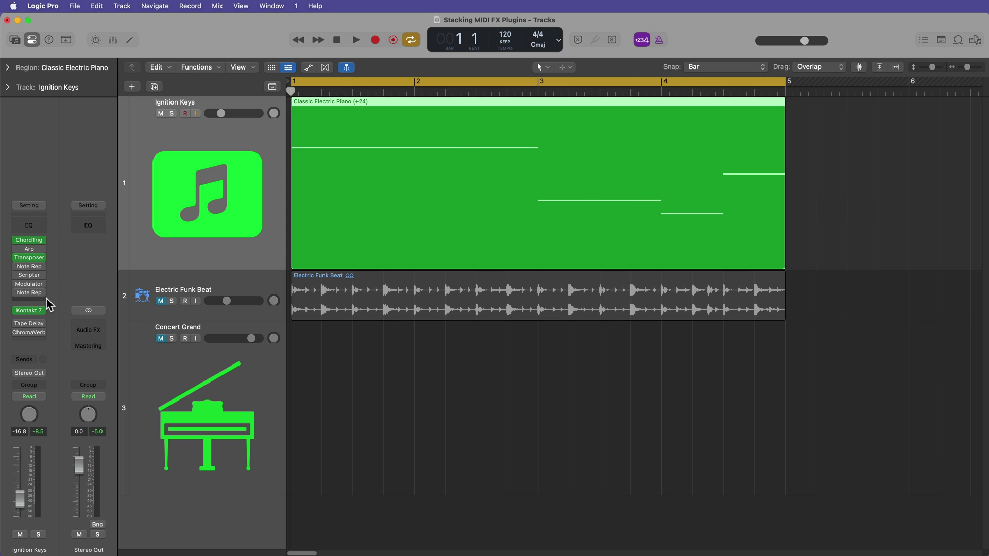
{"action": "left_click", "coordinate": [416, 385]}
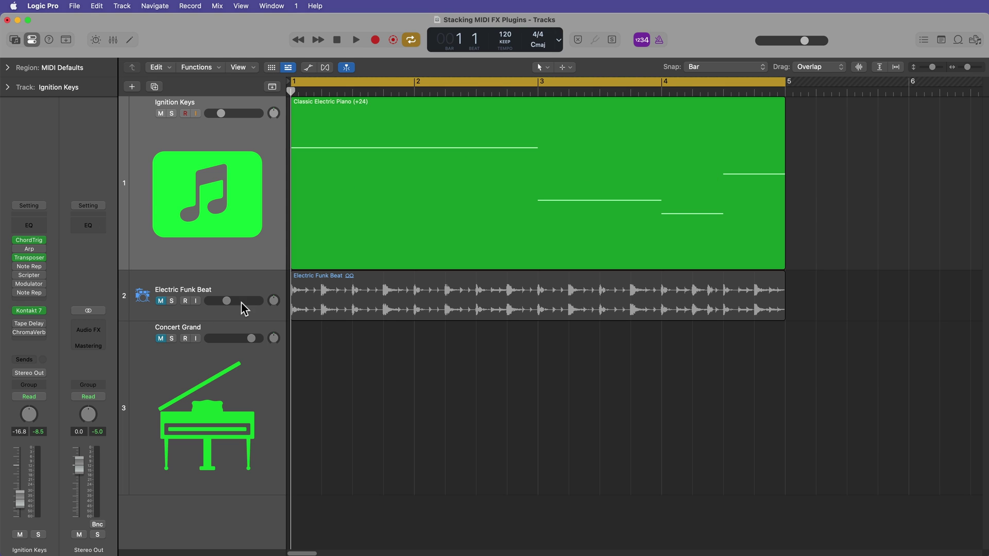
Audition Ignition Keys' Arpeggiator and Note Repeater settings during playback.
{"action": "left_click", "coordinate": [29, 250]}
{"action": "key", "text": "space"}
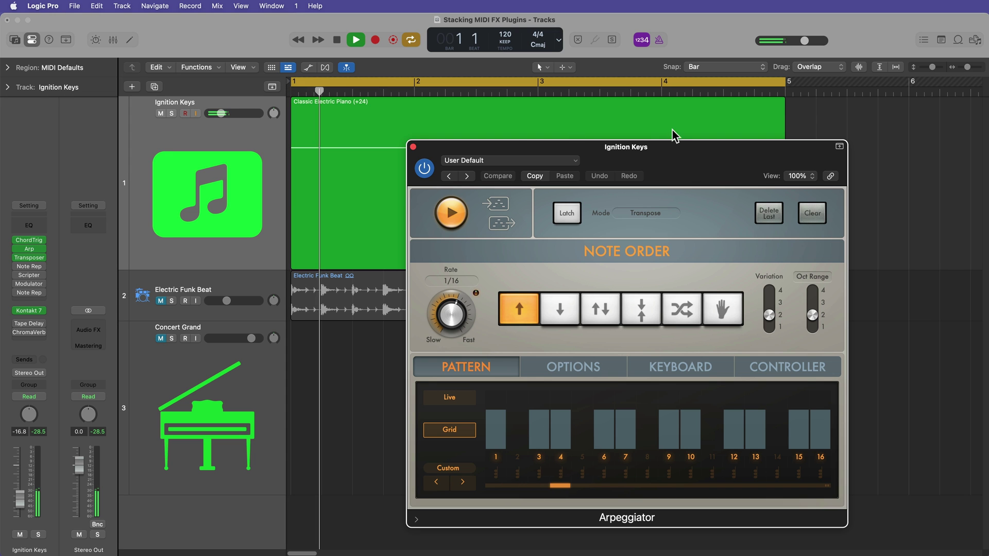
{"action": "left_click_drag", "start_coordinate": [429, 150], "coordinate": [523, 148]}
{"action": "left_click", "coordinate": [507, 143]}
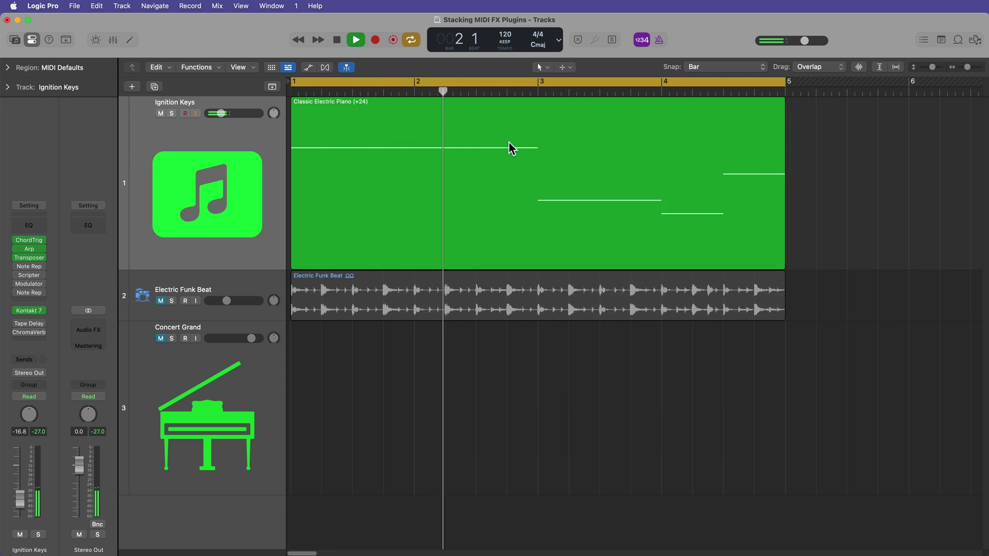
{"action": "key", "text": "space"}
{"action": "left_click", "coordinate": [26, 267]}
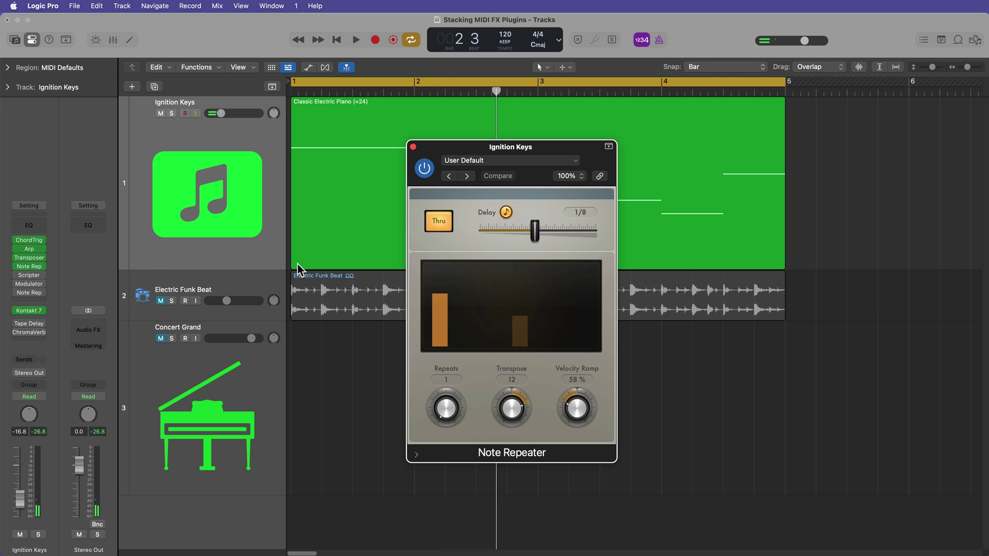
{"action": "key", "text": "space"}
{"action": "left_click_drag", "start_coordinate": [601, 149], "coordinate": [869, 197]}
{"action": "left_click", "coordinate": [706, 199]}
{"action": "key", "text": "space"}
Set the Transposer to -24 semitones and raise Ignition Keys volume to about -5.3 dB.
{"action": "left_click", "coordinate": [31, 257]}
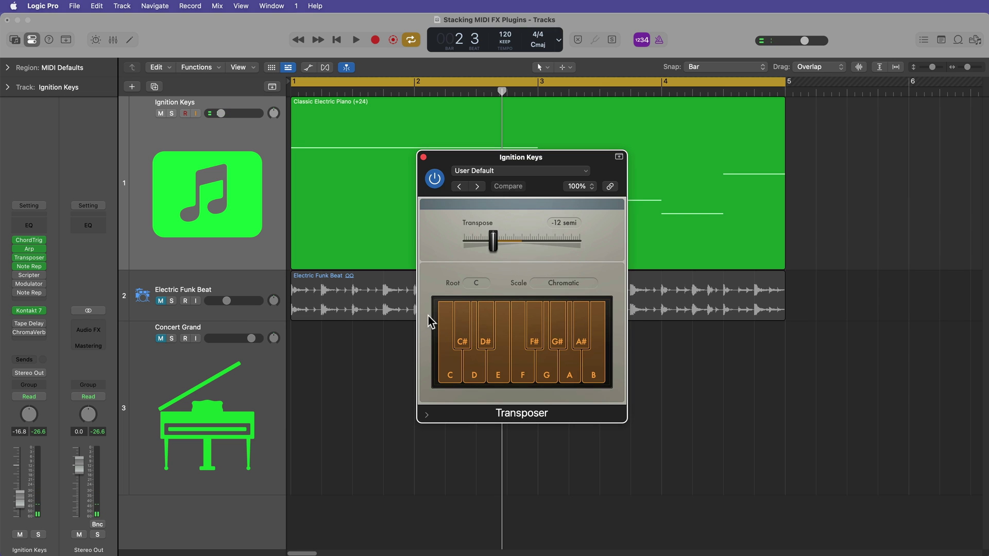
{"action": "left_click_drag", "start_coordinate": [493, 255], "coordinate": [431, 197]}
{"action": "key", "text": "space"}
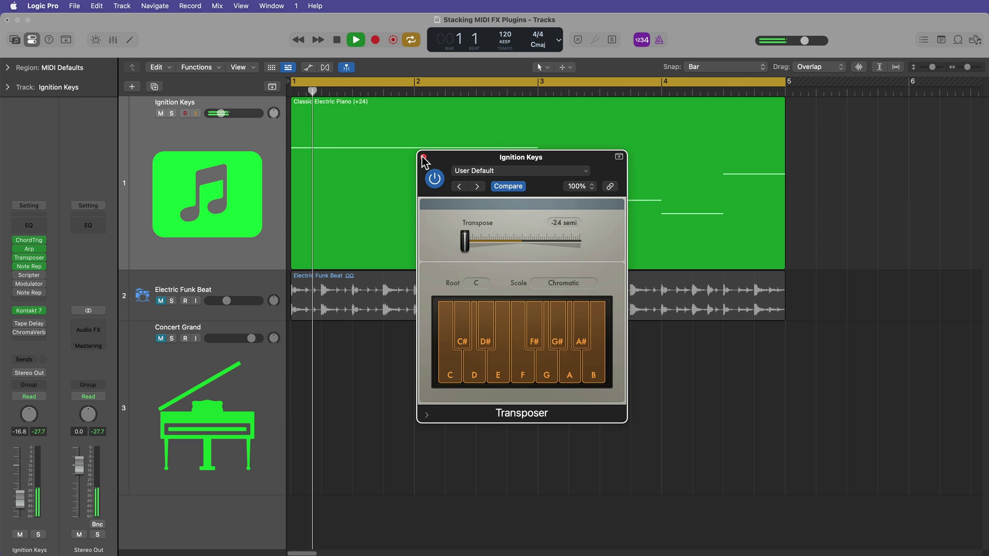
{"action": "left_click", "coordinate": [424, 157]}
{"action": "left_click_drag", "start_coordinate": [20, 498], "coordinate": [20, 478]}
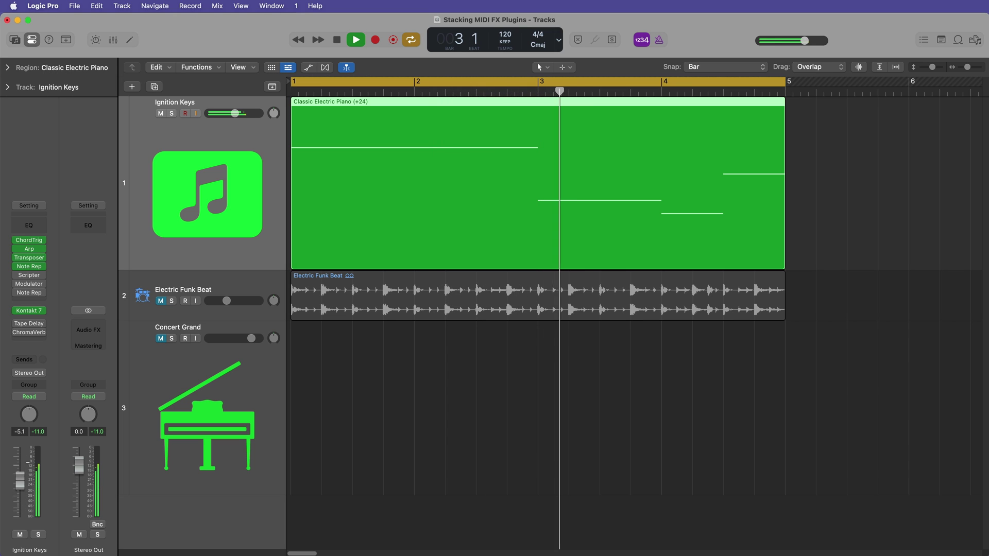
{"action": "left_click", "coordinate": [283, 347]}
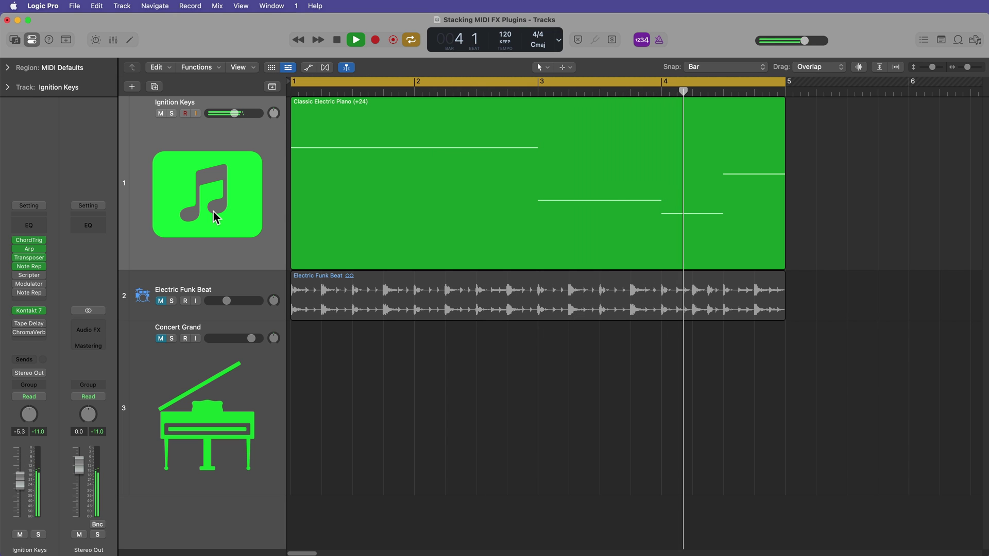
{"action": "key", "text": "space"}
{"action": "mouse_move", "coordinate": [32, 267]}
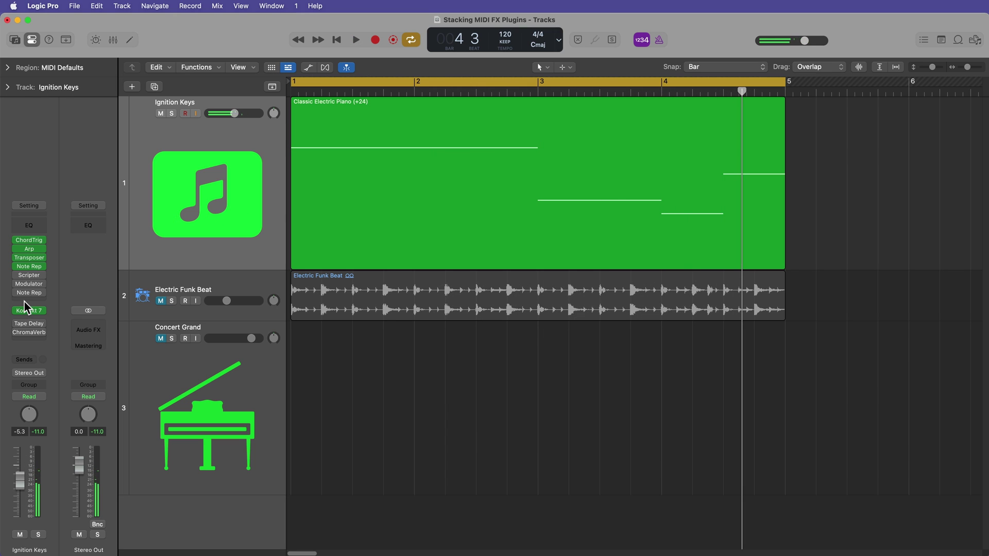
{"action": "left_click", "coordinate": [30, 286]}
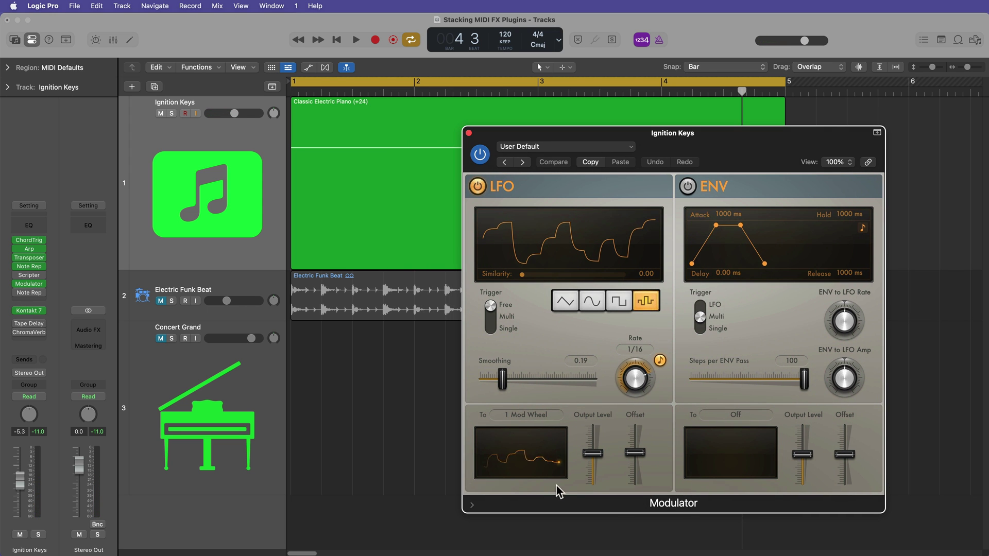
{"action": "key", "text": "space"}
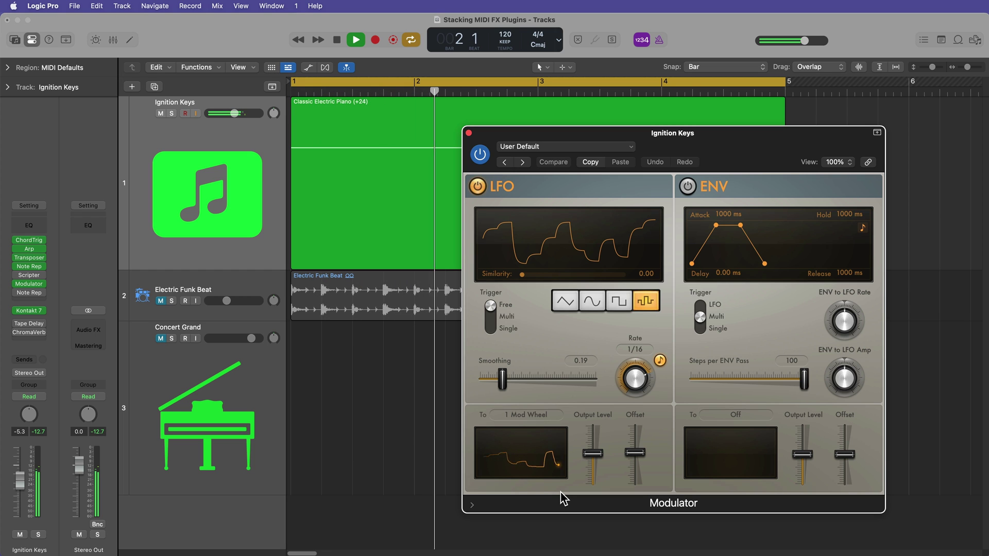
{"action": "left_click_drag", "start_coordinate": [796, 140], "coordinate": [873, 150]}
{"action": "key", "text": "space"}
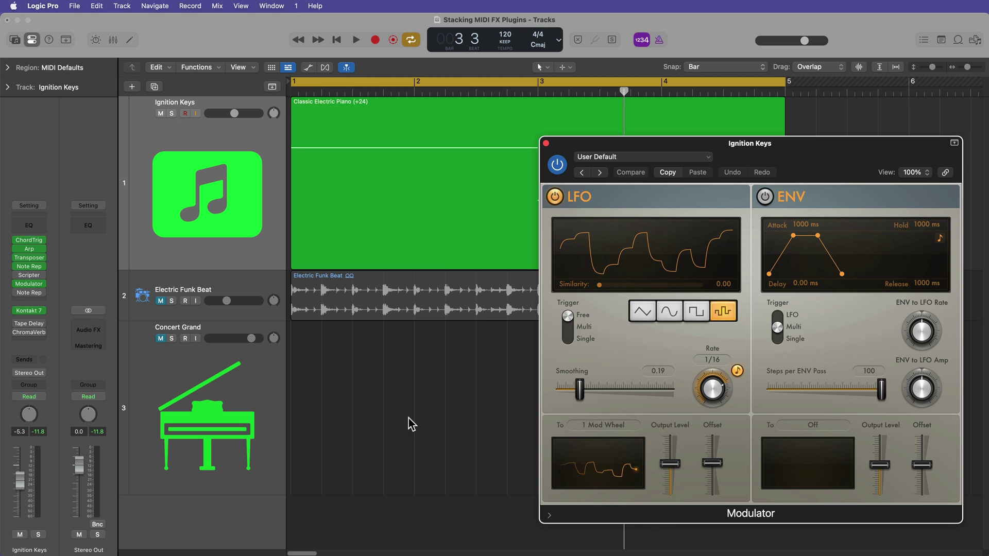
{"action": "left_click", "coordinate": [546, 143]}
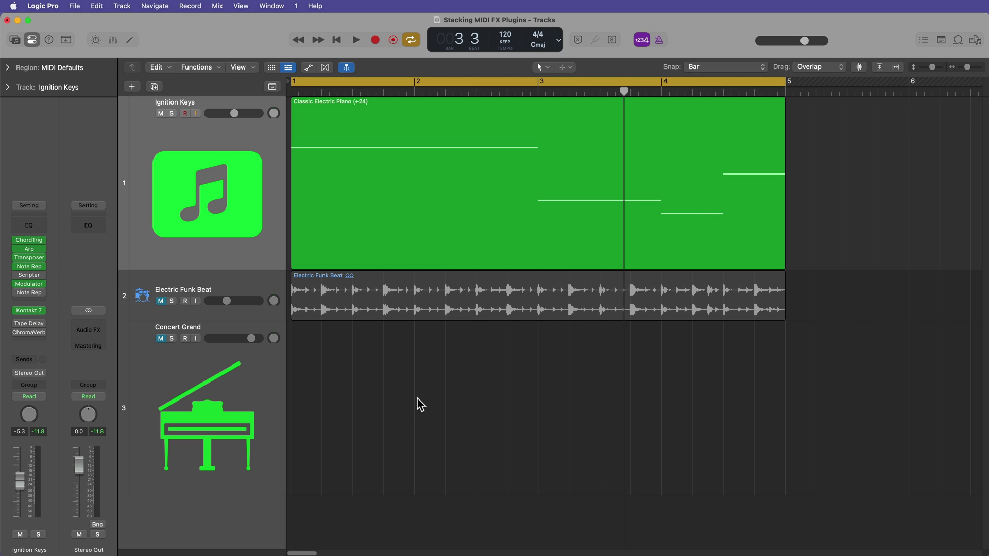
Record the Concert Grand performance from bar 1 with cycle off, then rewind to the start.
{"action": "key", "text": "Return"}
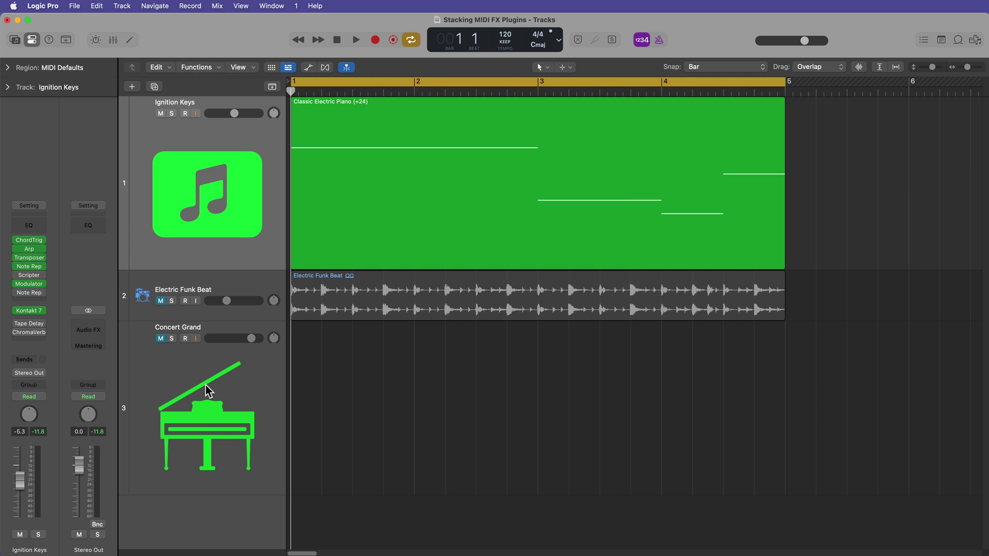
{"action": "key", "text": "c"}
{"action": "key", "text": "r"}
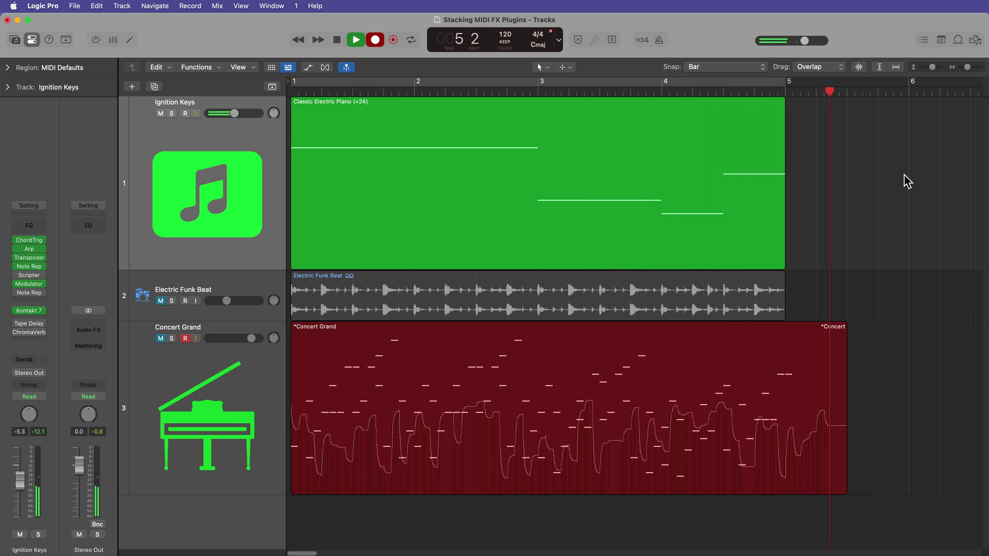
{"action": "key", "text": "space"}
{"action": "key", "text": "Return"}
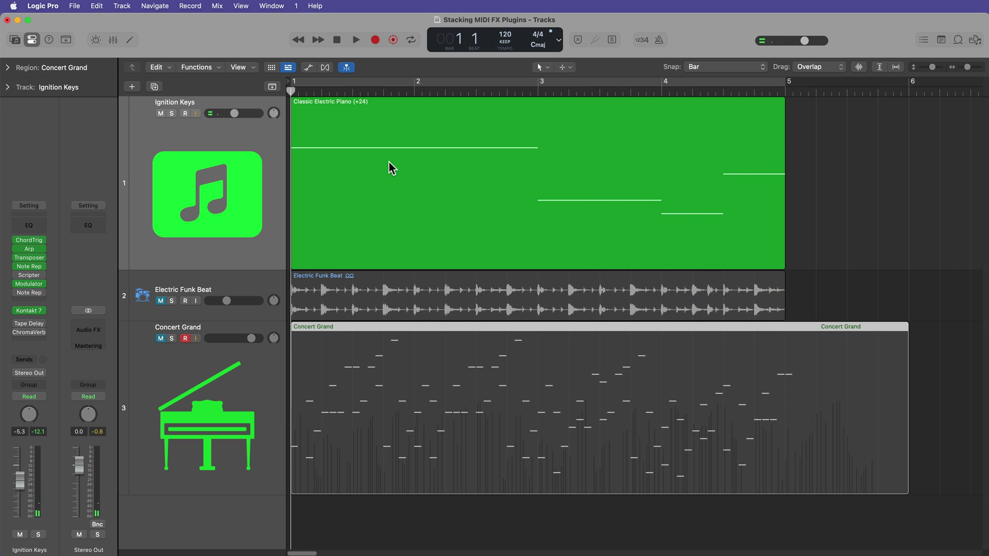
Unmute Concert Grand, mute Ignition Keys, and open the Concert Grand region for editing.
{"action": "left_click", "coordinate": [160, 339]}
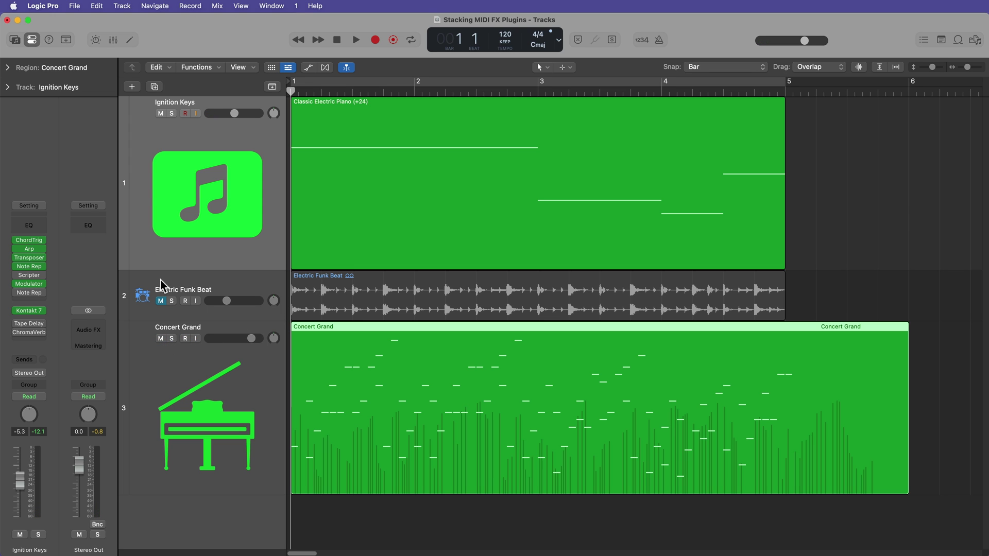
{"action": "left_click", "coordinate": [160, 113]}
{"action": "double_click", "coordinate": [366, 384]}
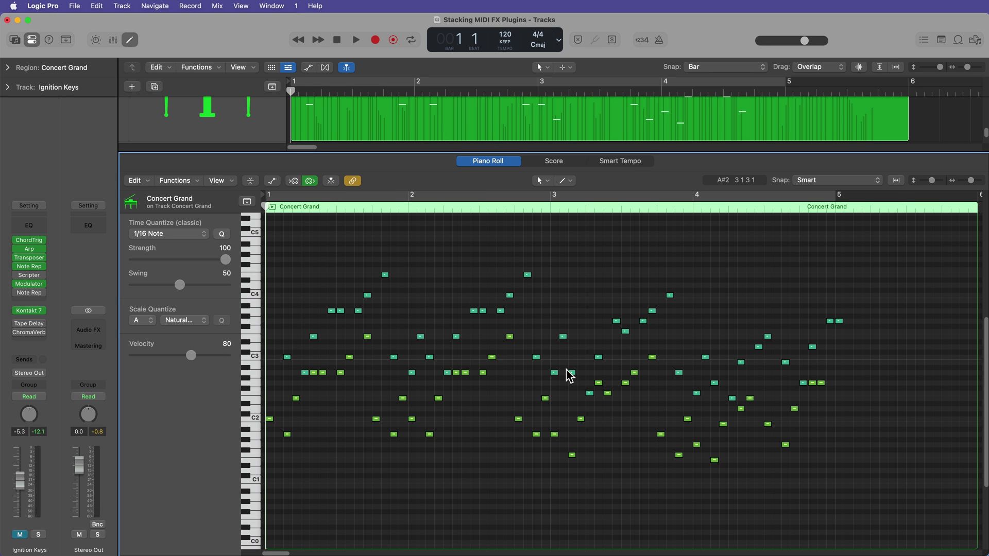
{"action": "key", "text": "x"}
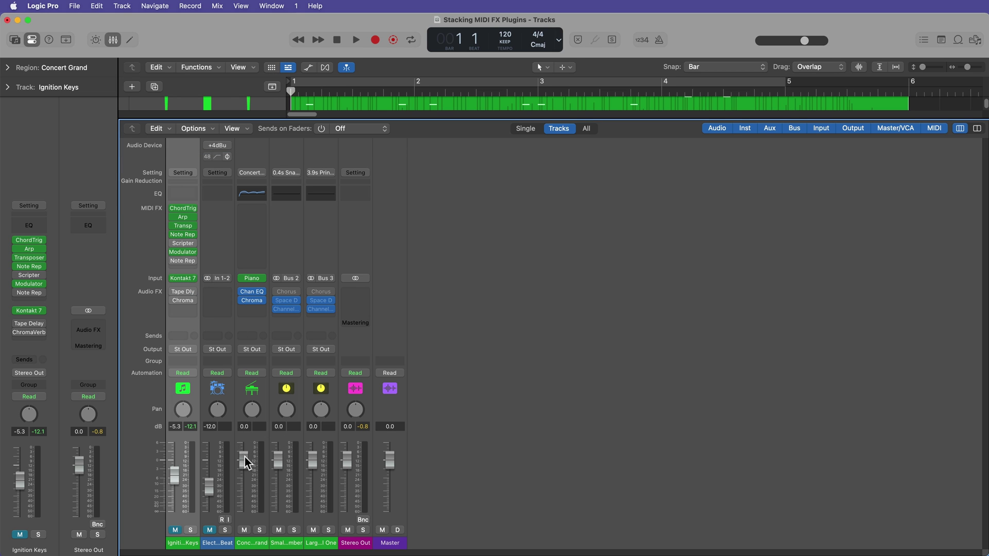
{"action": "key", "text": "x"}
Set every note in the Concert Grand region to velocity 73.
{"action": "double_click", "coordinate": [404, 429]}
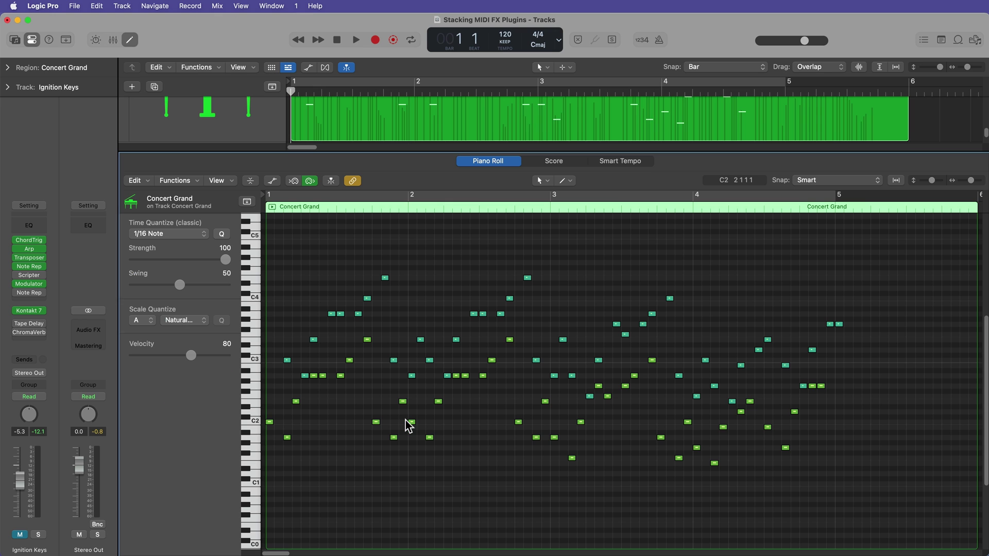
{"action": "key", "text": "super+a"}
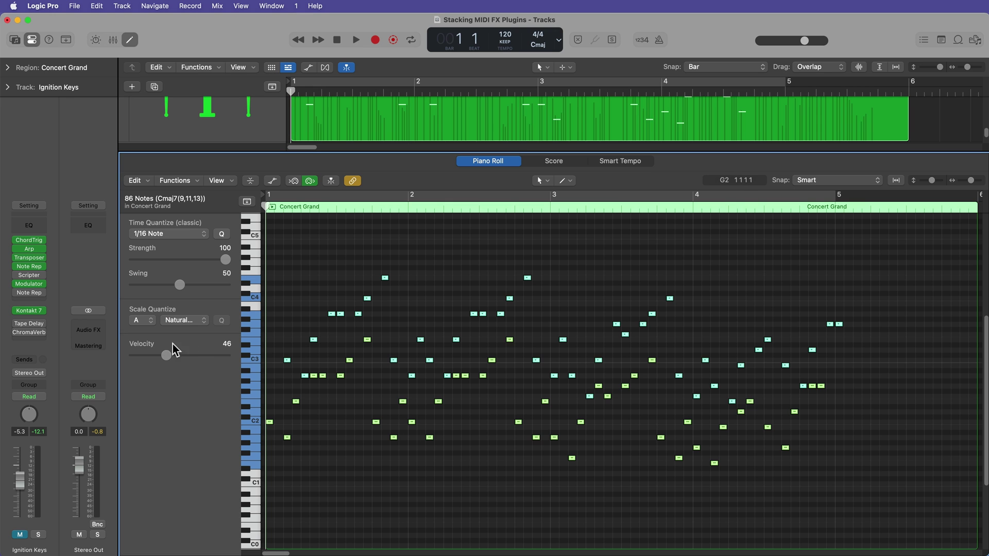
{"action": "left_click_drag", "start_coordinate": [190, 356], "coordinate": [187, 368]}
{"action": "left_click", "coordinate": [400, 493]}
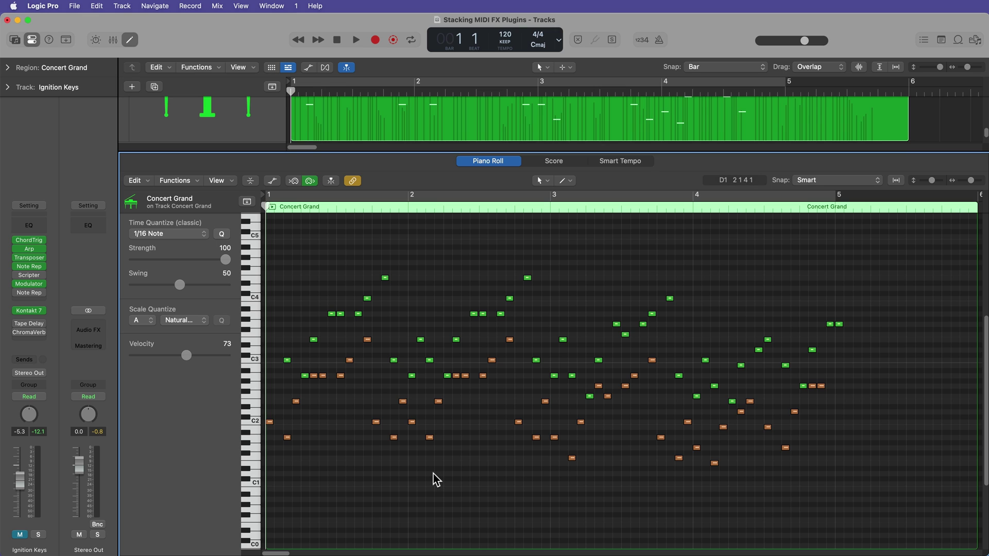
Play back the region with the mixer and note editor shown to audition the velocity change.
{"action": "key", "text": "x"}
{"action": "key", "text": "x"}
{"action": "key", "text": "space"}
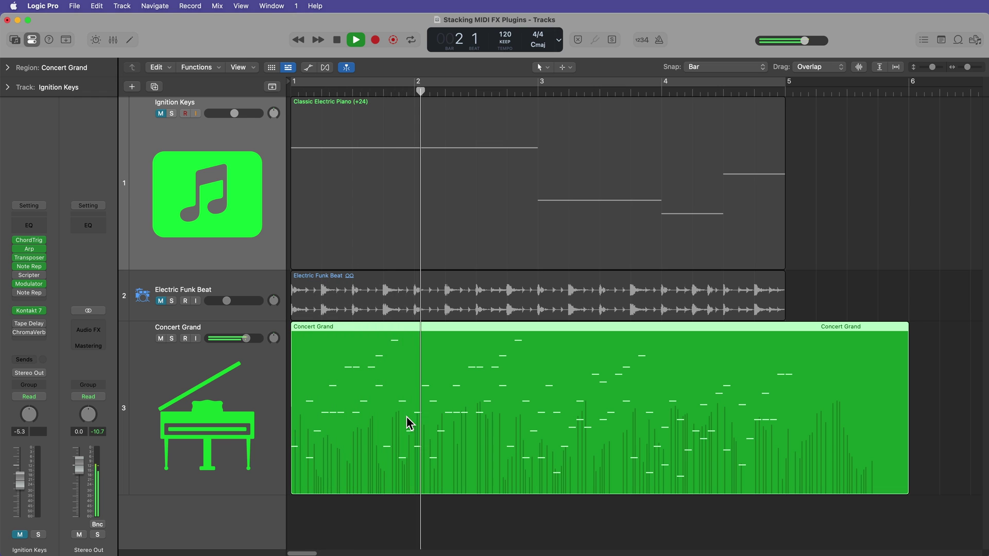
{"action": "key", "text": "p"}
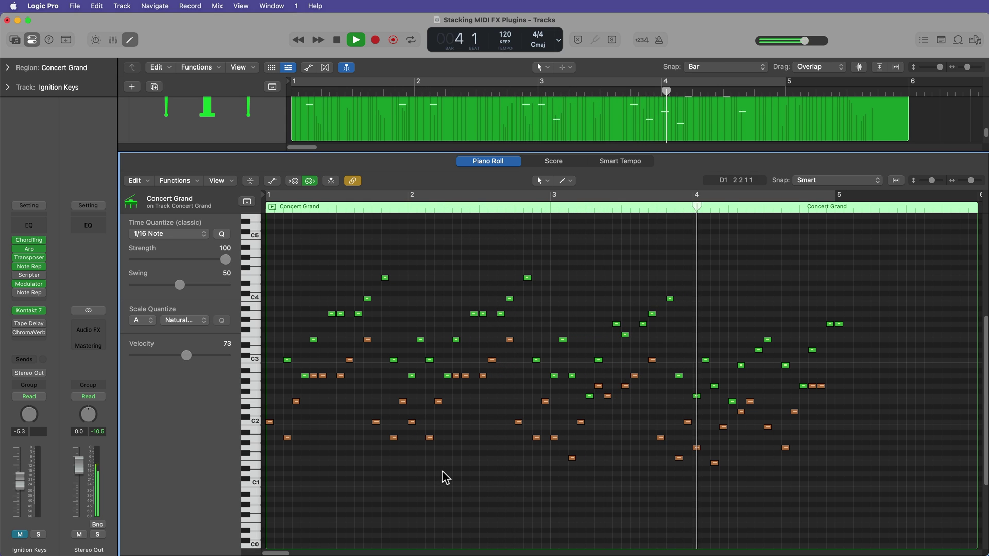
{"action": "key", "text": "space"}
{"action": "key", "text": "x"}
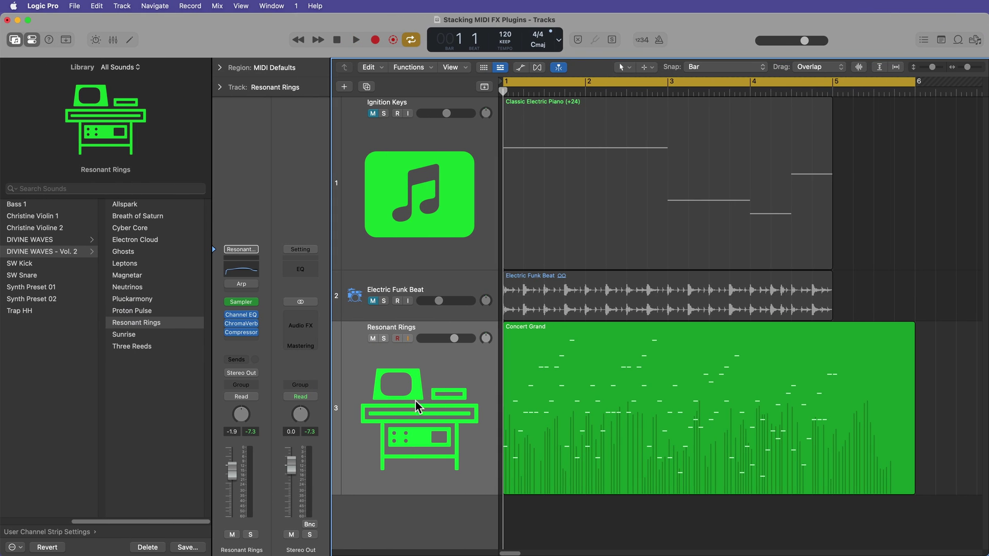
Play the recorded region through Resonant Rings, then open it in the Piano Roll.
{"action": "key", "text": "space"}
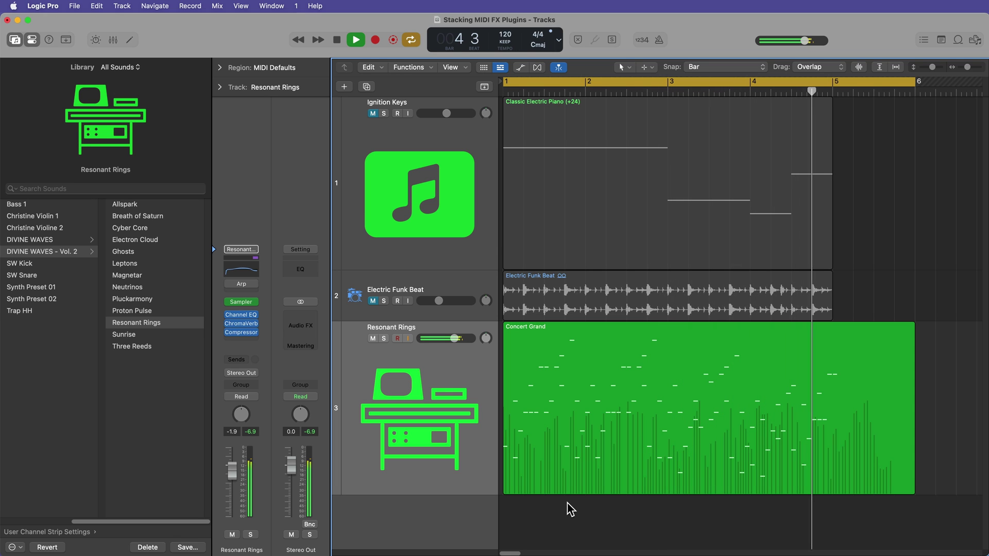
{"action": "key", "text": "space"}
{"action": "left_click", "coordinate": [650, 409]}
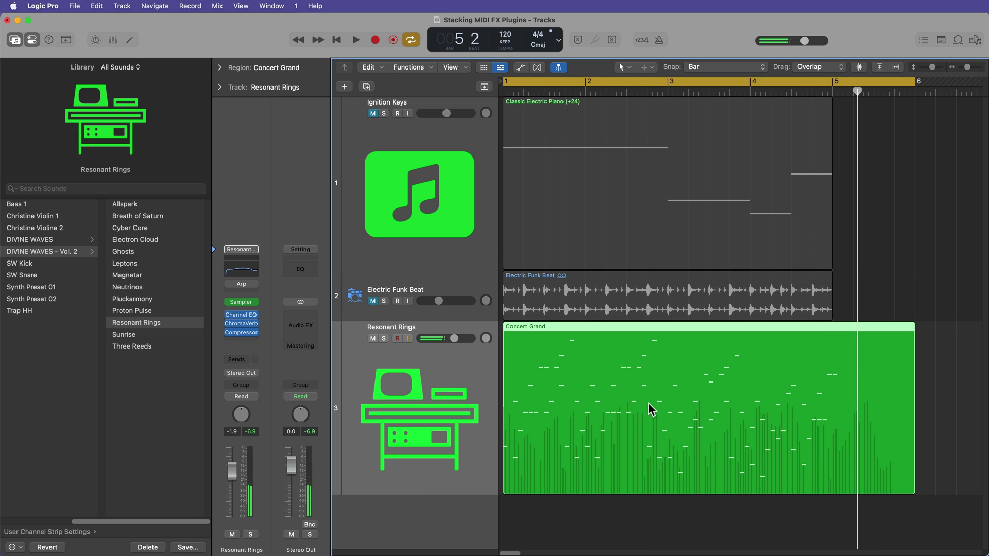
{"action": "double_click", "coordinate": [663, 395]}
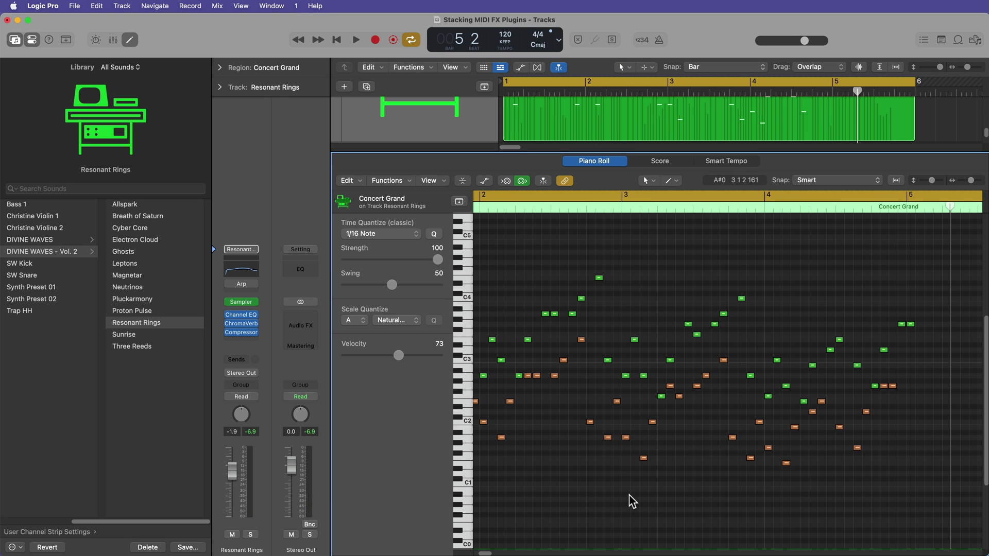
Display the Modulation automation lane, then open the Sampler's filter settings during playback.
{"action": "left_click", "coordinate": [484, 183]}
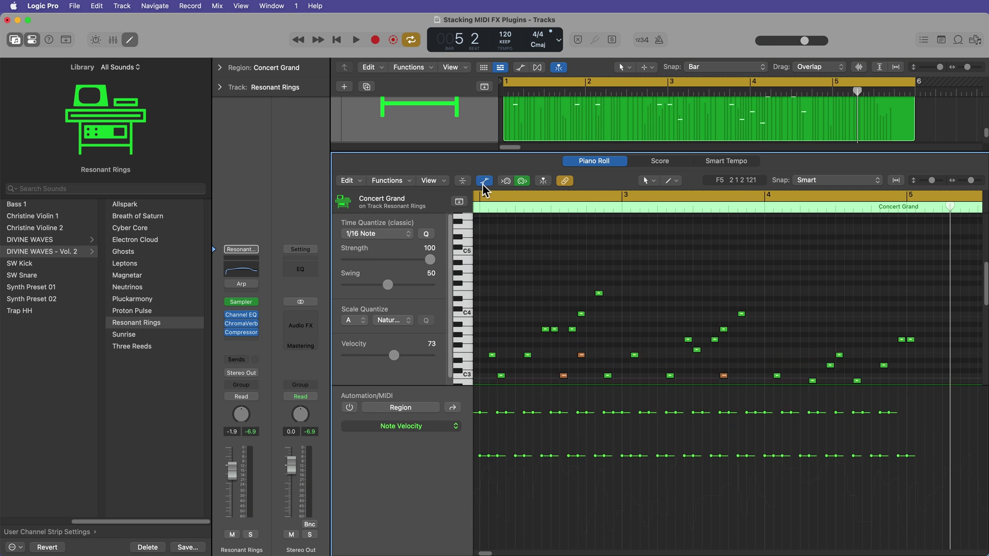
{"action": "left_click", "coordinate": [386, 426]}
{"action": "left_click", "coordinate": [412, 519]}
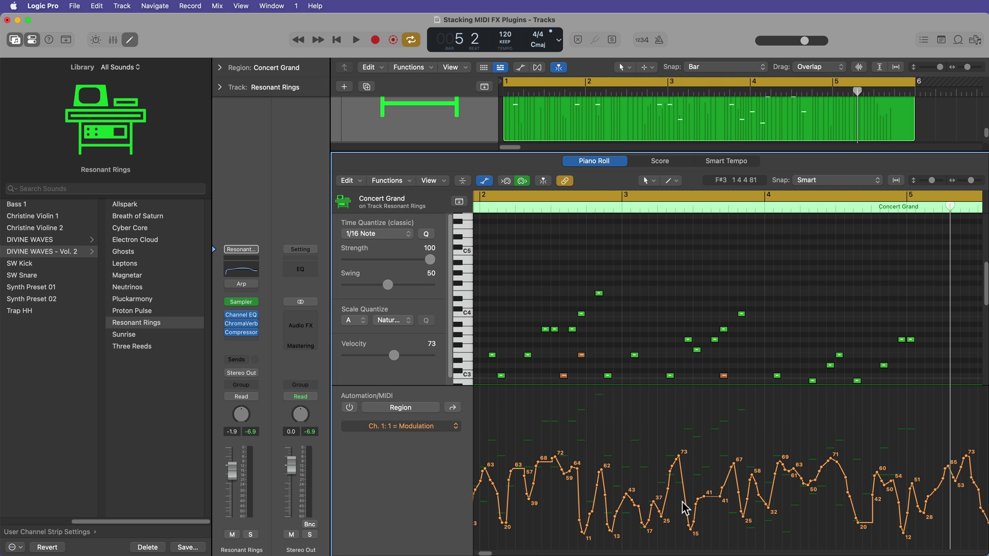
{"action": "key", "text": "space"}
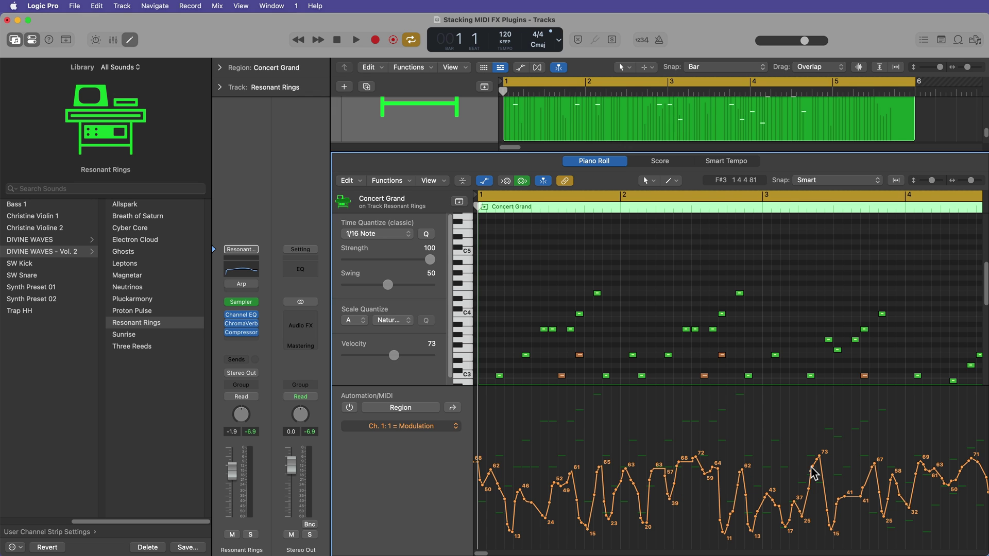
{"action": "left_click", "coordinate": [242, 303]}
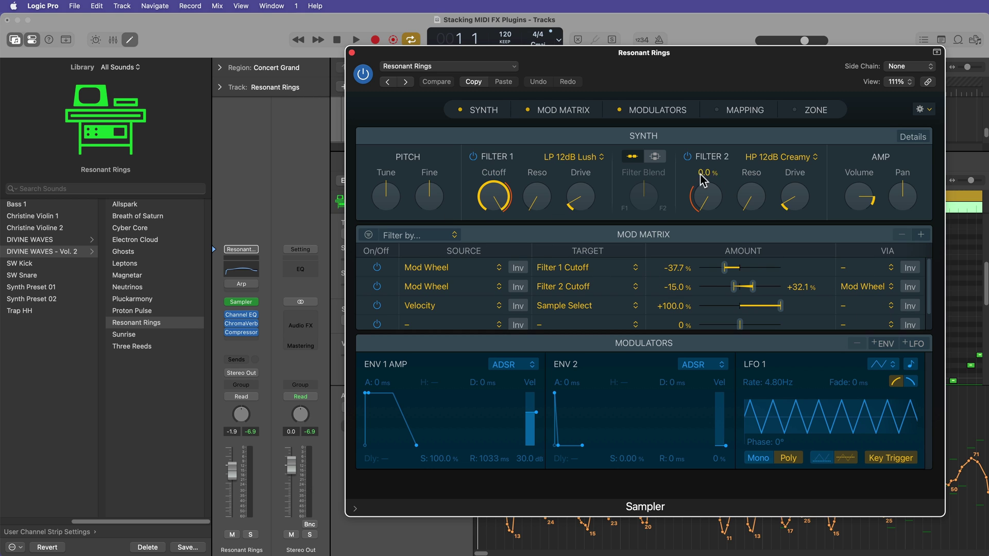
{"action": "key", "text": "space"}
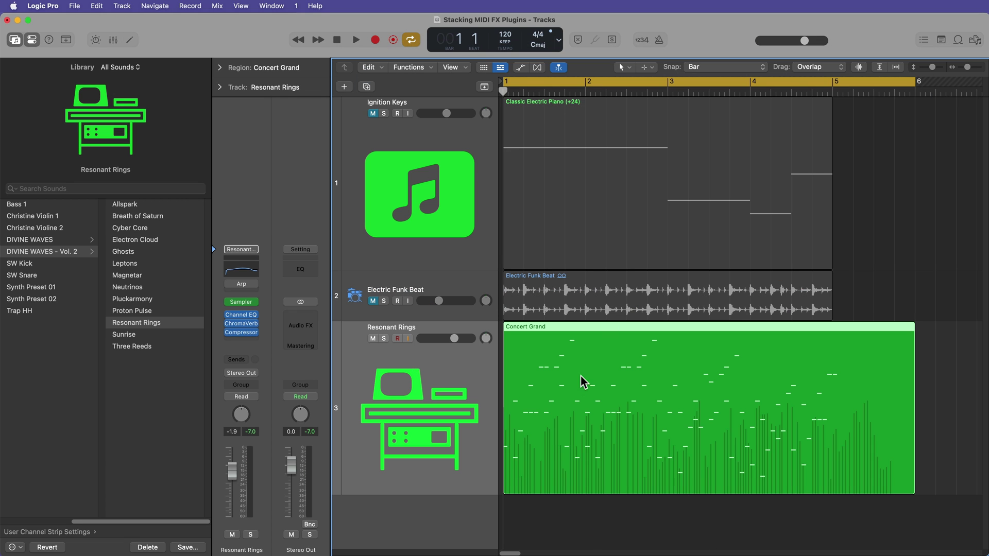
Set the Resonant Rings track's Internal MIDI In to Off, then play and stop playback to check it.
{"action": "left_click", "coordinate": [221, 87]}
{"action": "left_click", "coordinate": [287, 155]}
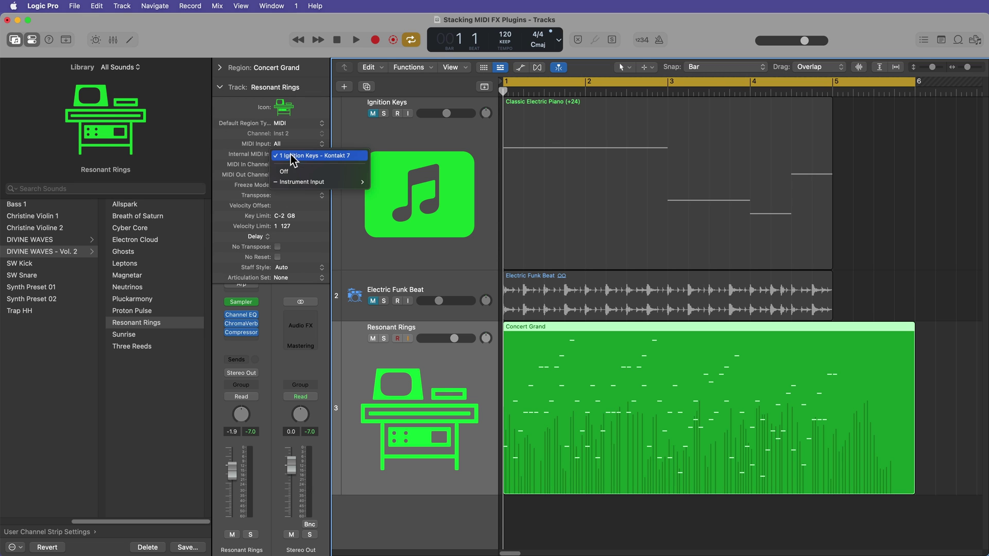
{"action": "left_click", "coordinate": [317, 169]}
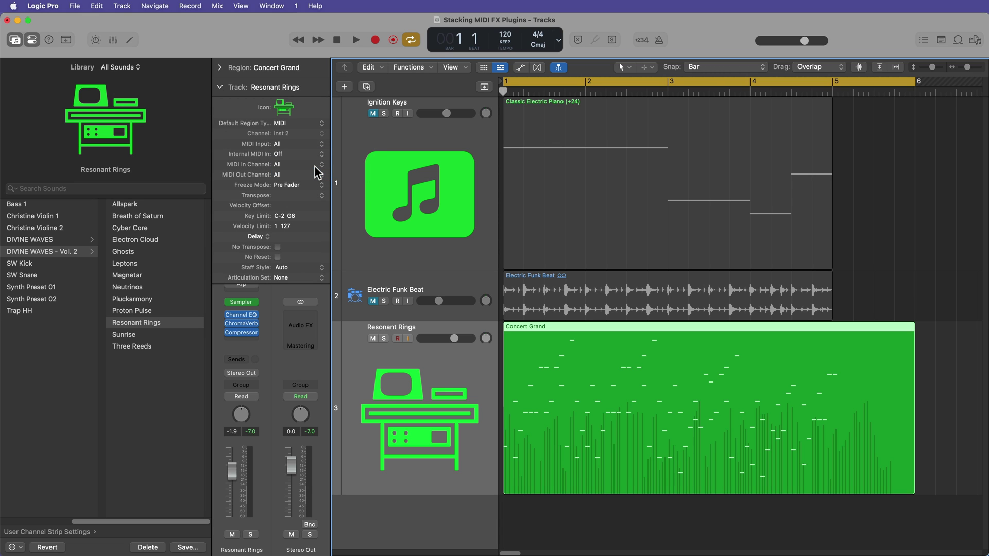
{"action": "key", "text": "space"}
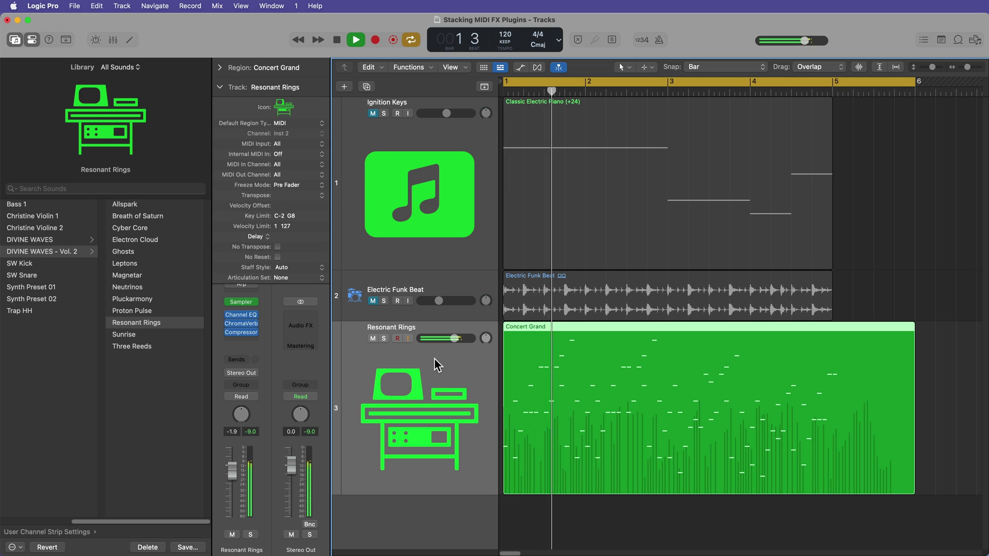
{"action": "key", "text": "space"}
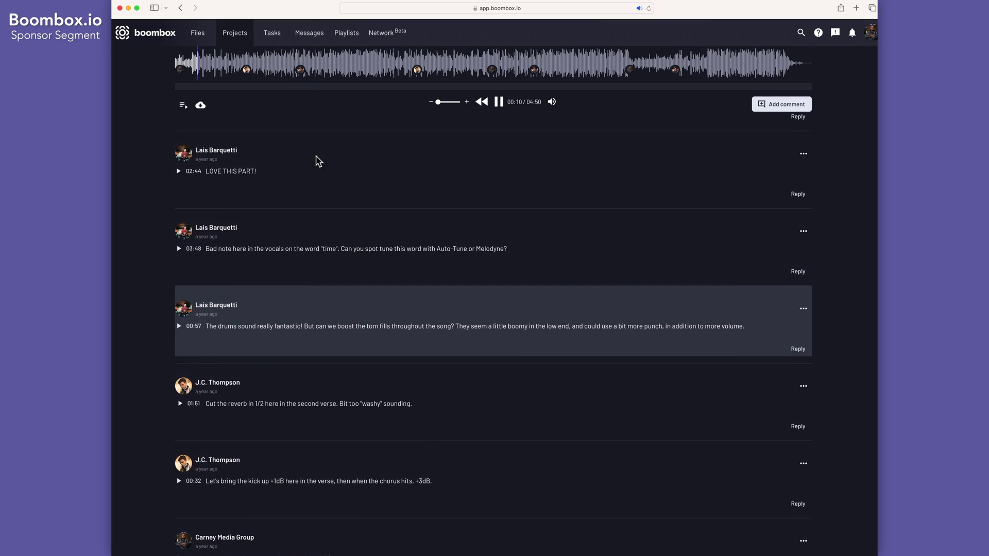
Start uploading the eight stem files to the Elektrocosm - The Firmament project.
{"action": "scroll", "coordinate": [441, 201], "scroll_direction": "down", "scroll_amount": 2}
{"action": "scroll", "coordinate": [448, 252], "scroll_direction": "up", "scroll_amount": 6}
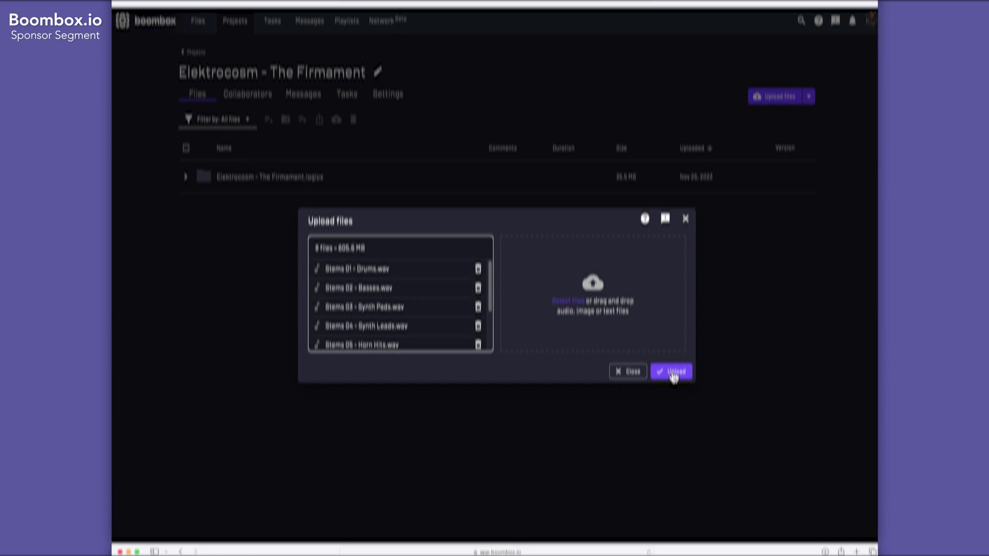
{"action": "left_click", "coordinate": [672, 372]}
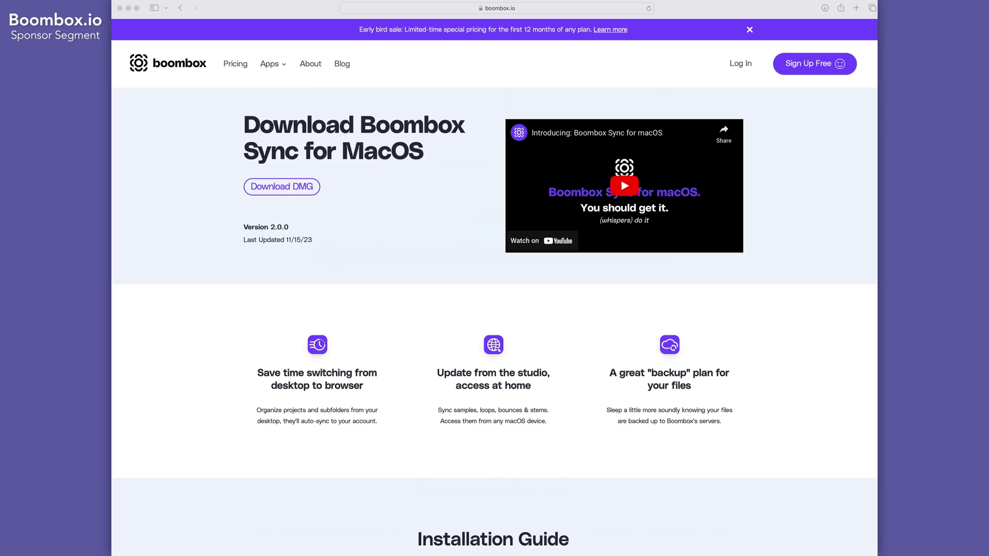
Copy the Elektrocosm - The Firmament Logic project (73.3 MB) into the Elektrocosm - The Firmament folder.
{"action": "left_click_drag", "start_coordinate": [466, 293], "coordinate": [345, 163]}
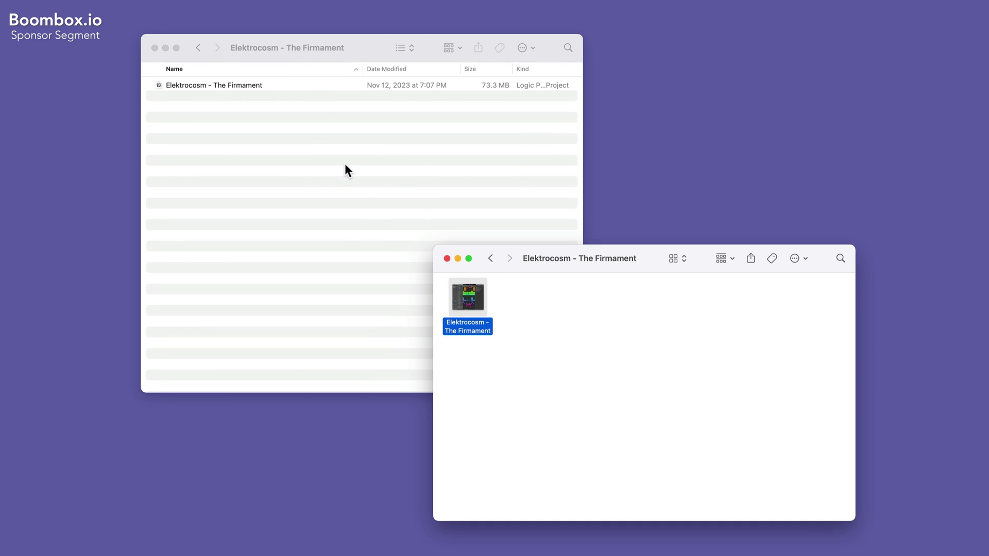